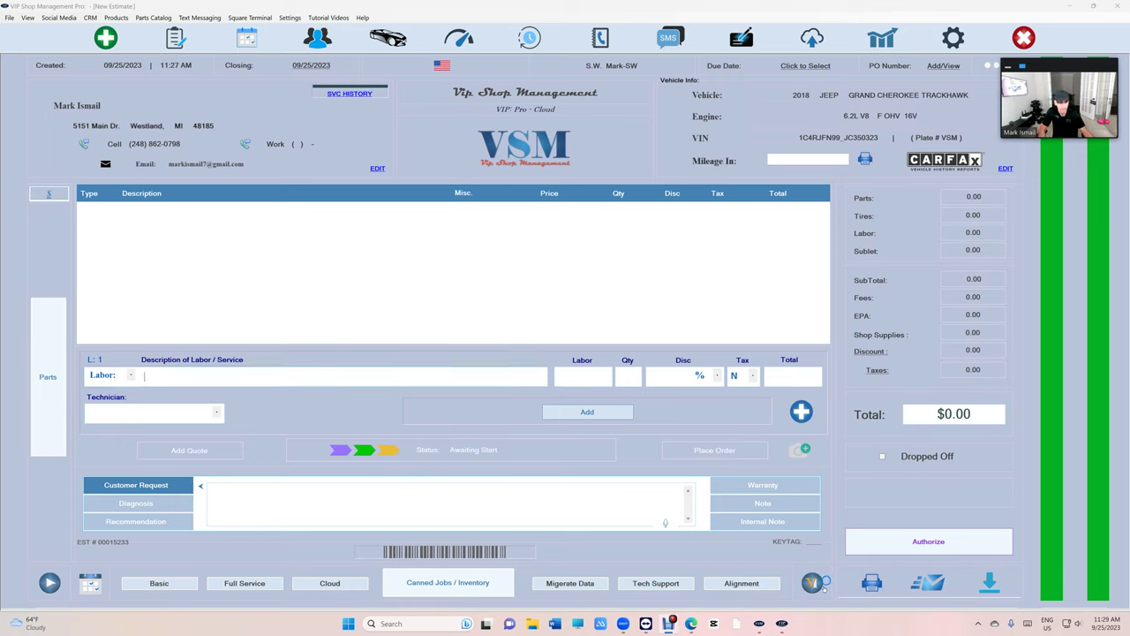
Step: Open the Brakes/Suspension Checklist from the Vehicle Inspection options for the 2018 Jeep Trackhawk
left_click(812, 582)
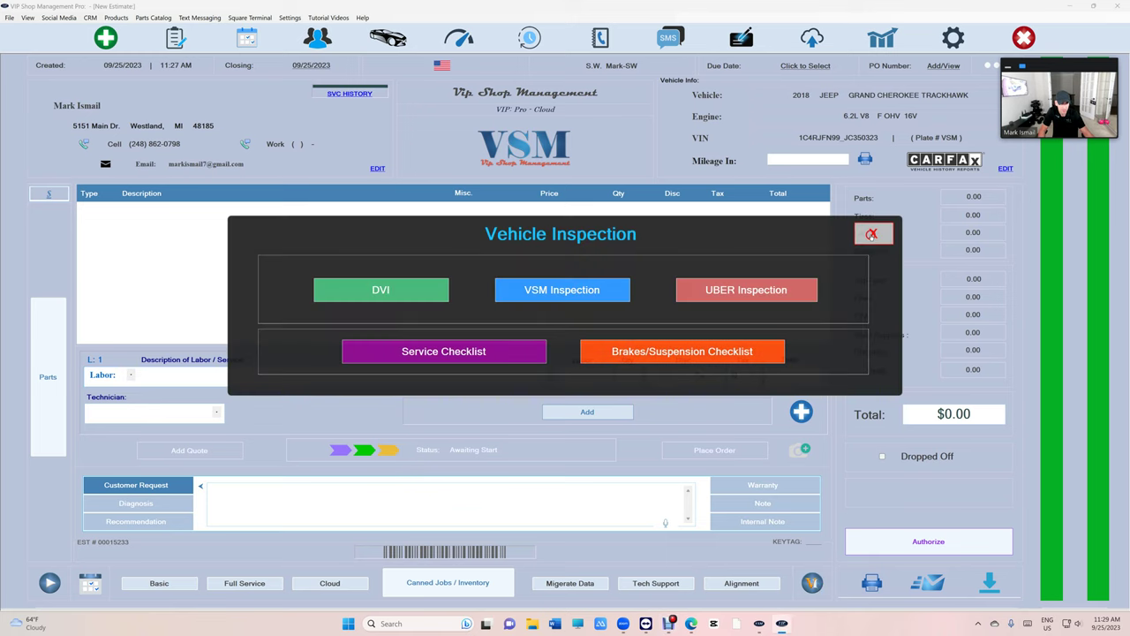
left_click(873, 233)
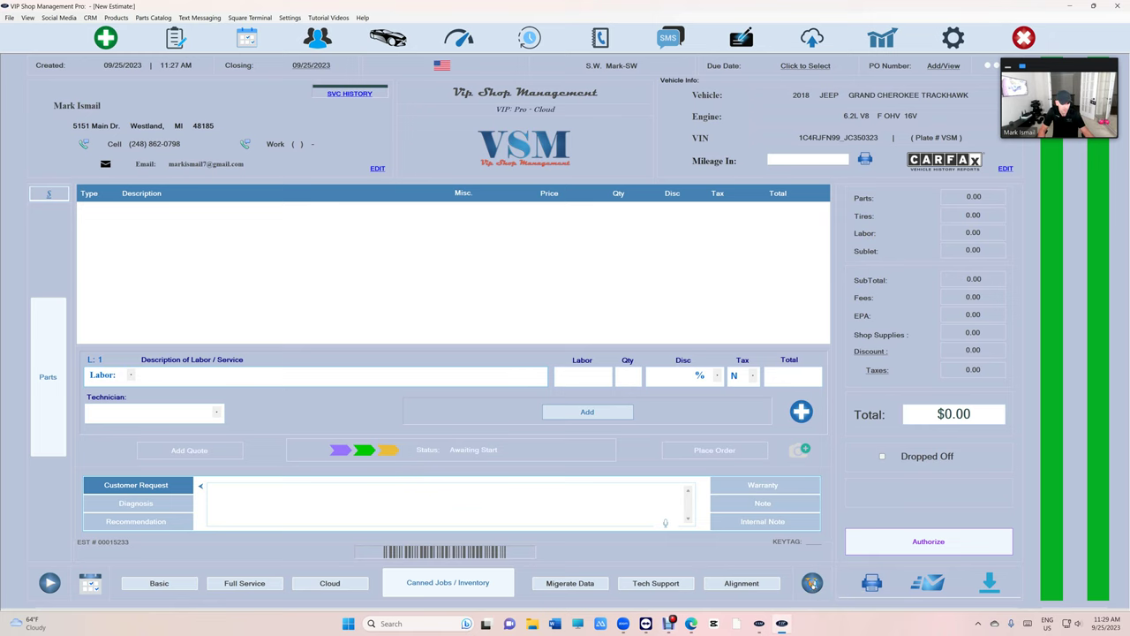
left_click(812, 582)
left_click(706, 351)
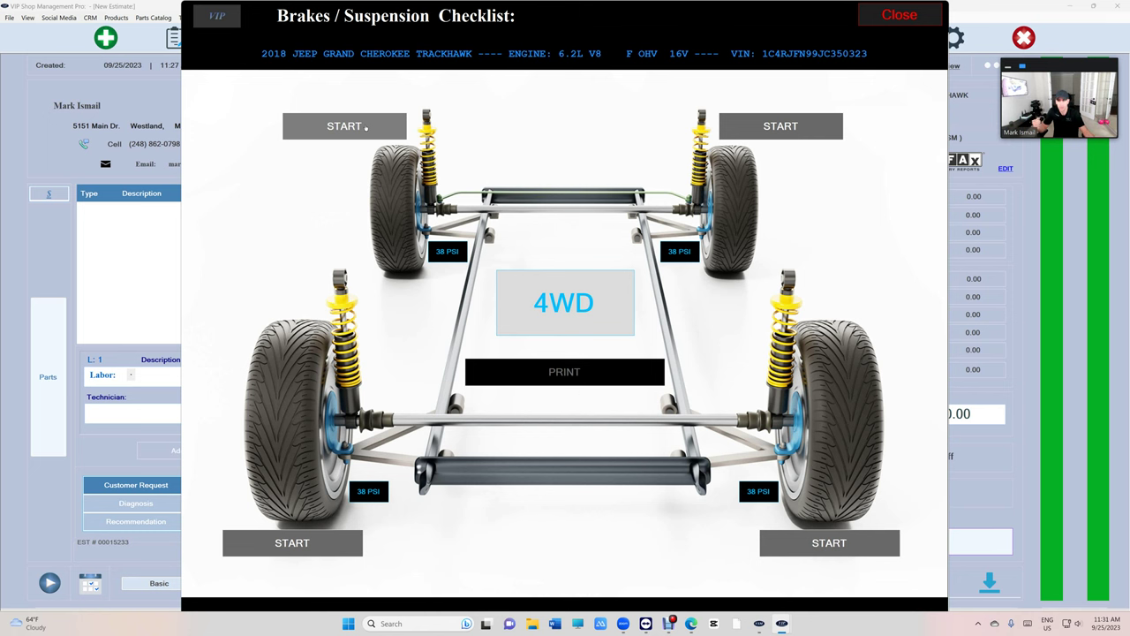
Step: Start the left-front wheel check, recording the tire as MISALIGNED and the wheel as passed
left_click(343, 127)
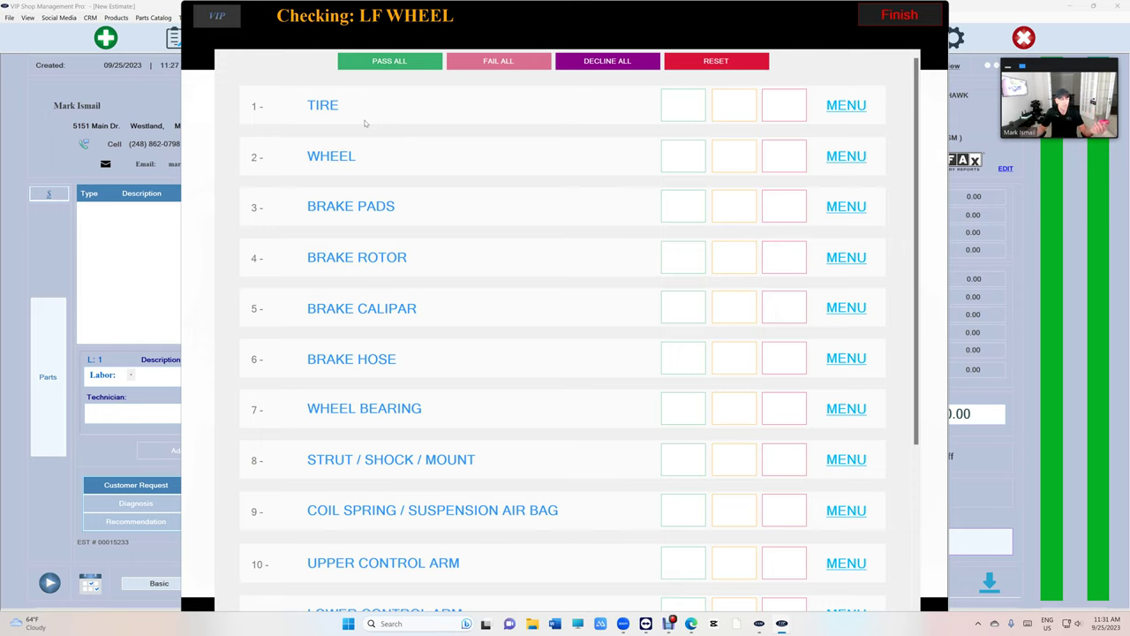
left_click(683, 106)
left_click(735, 105)
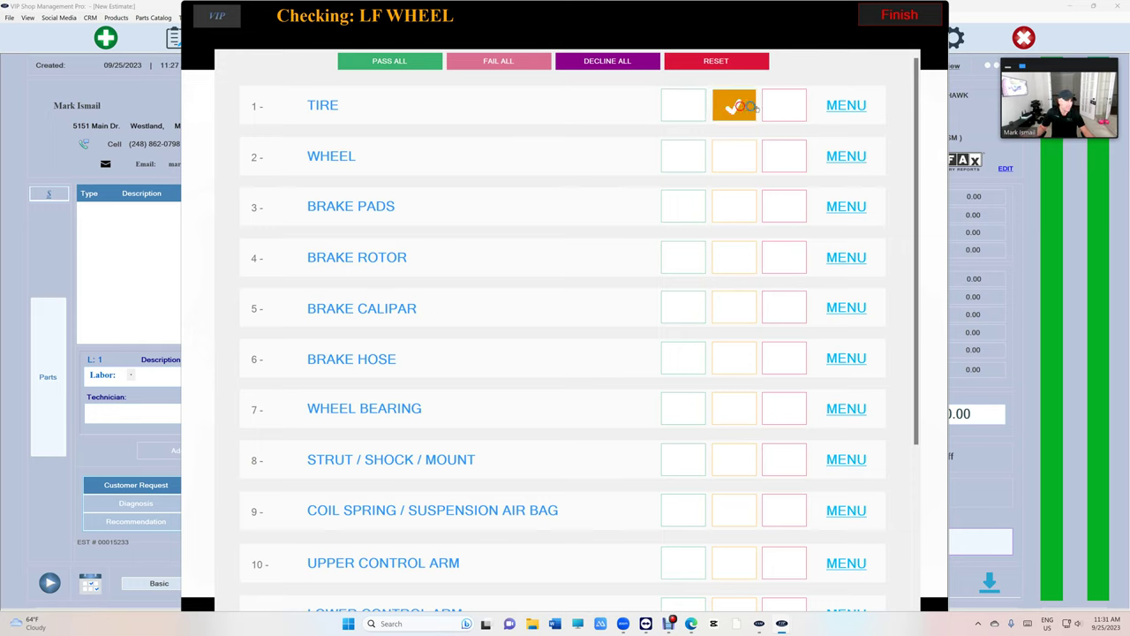
left_click(784, 105)
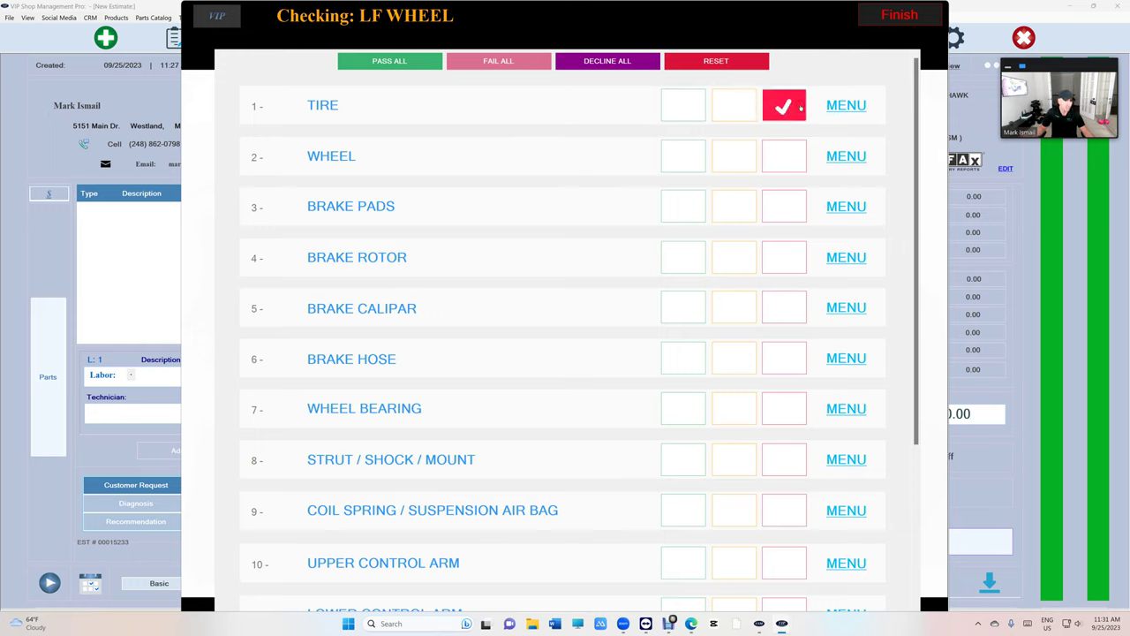
left_click(846, 106)
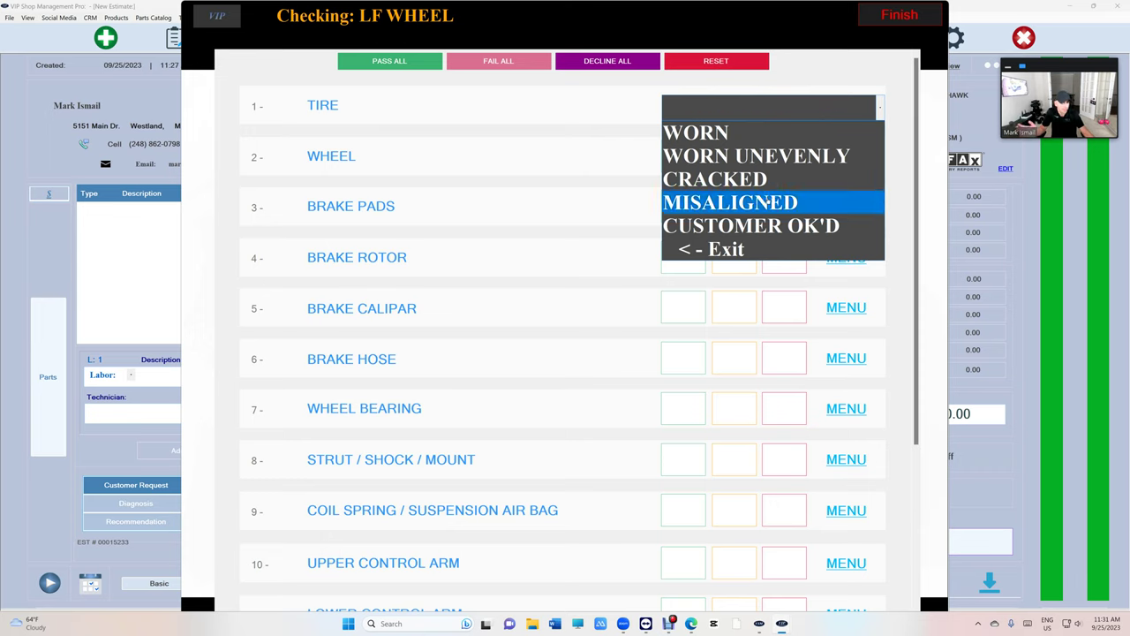
left_click(764, 202)
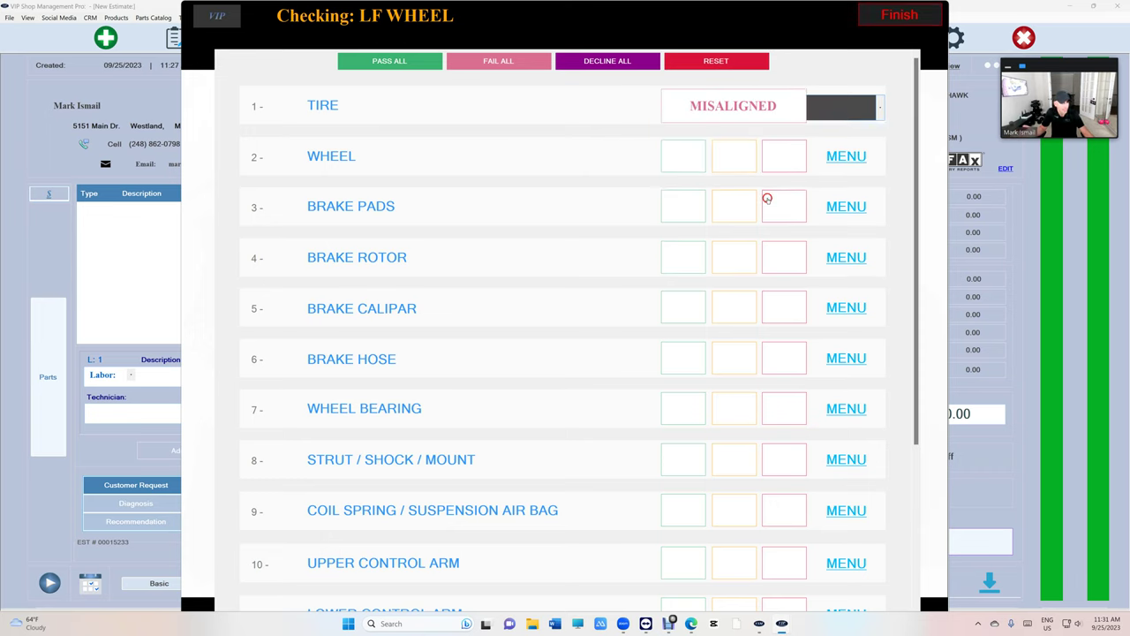
left_click(683, 157)
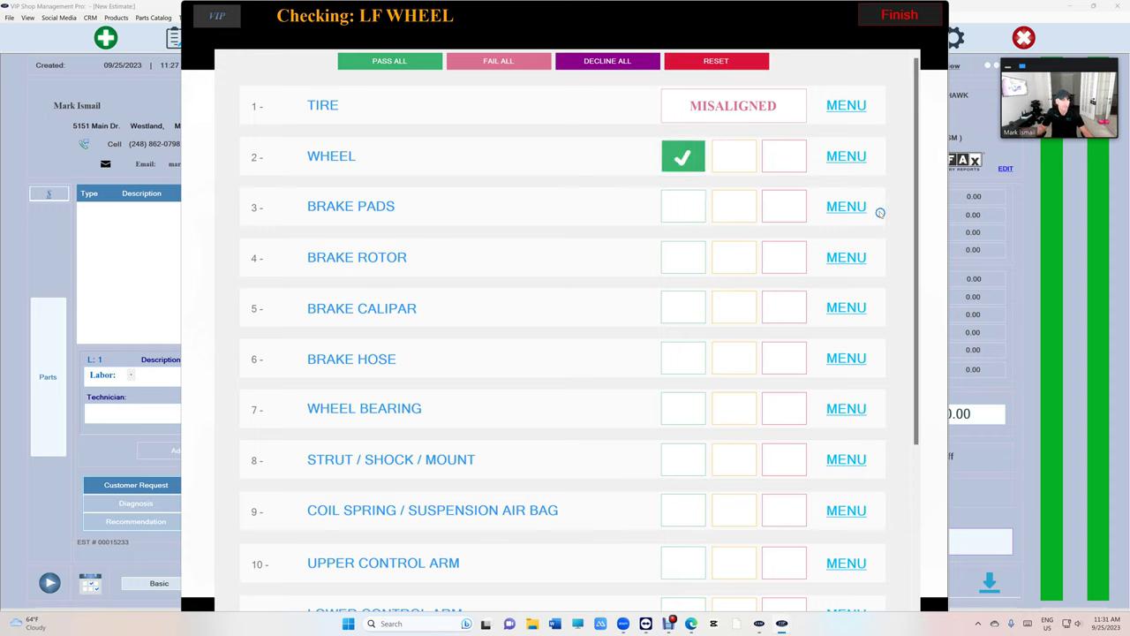
Step: Record the left-front brake pads, rotor and caliper as RUSTED
left_click(853, 209)
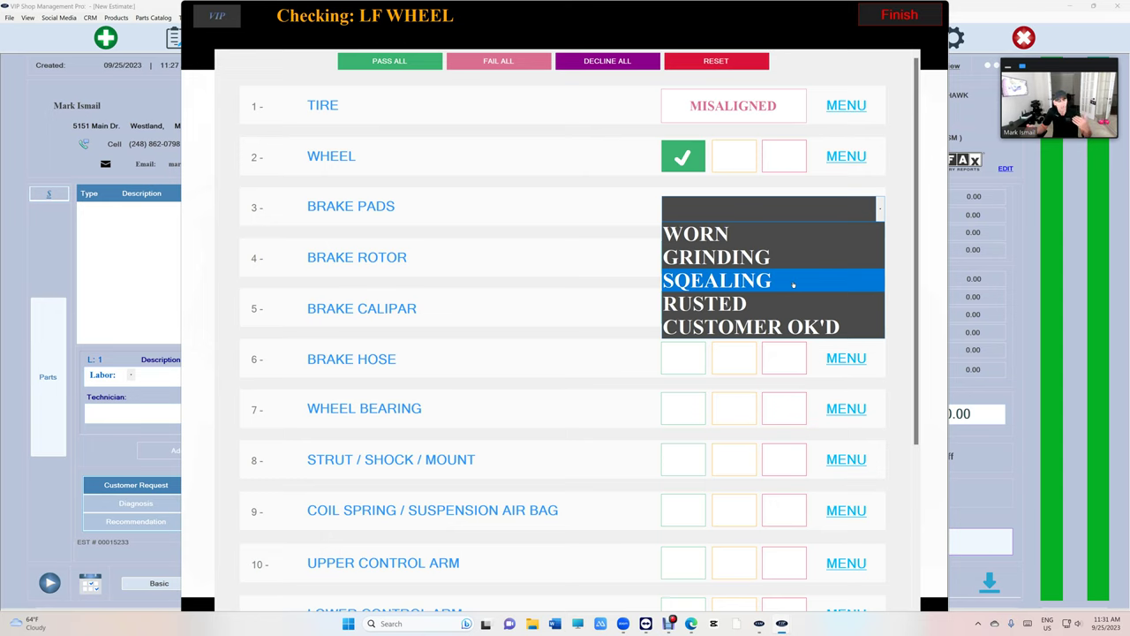
left_click(786, 303)
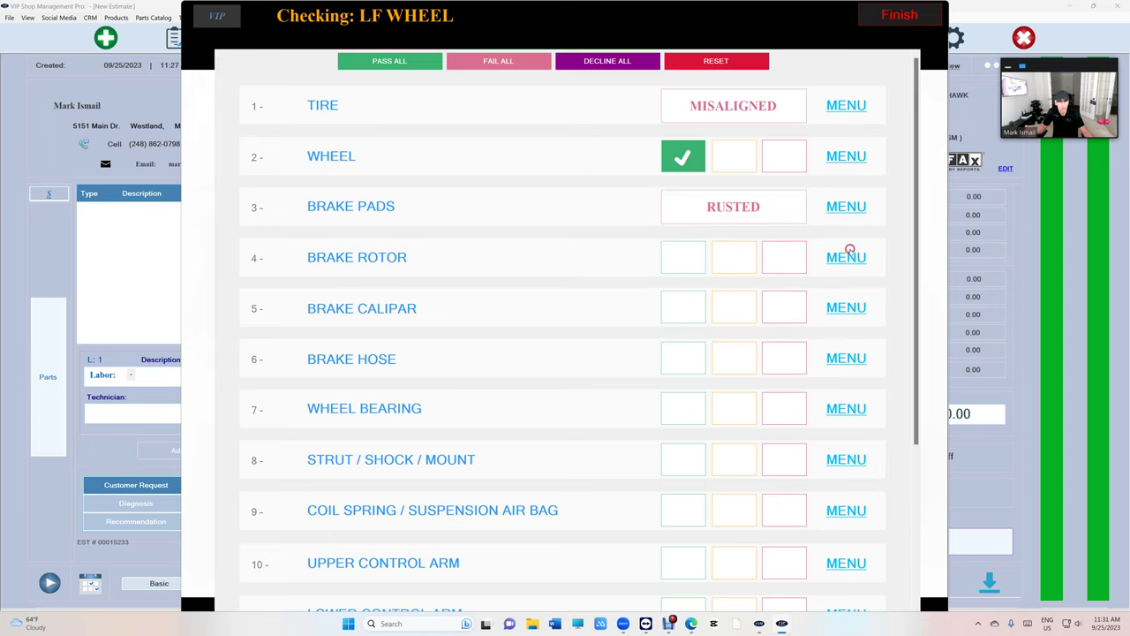
left_click(847, 257)
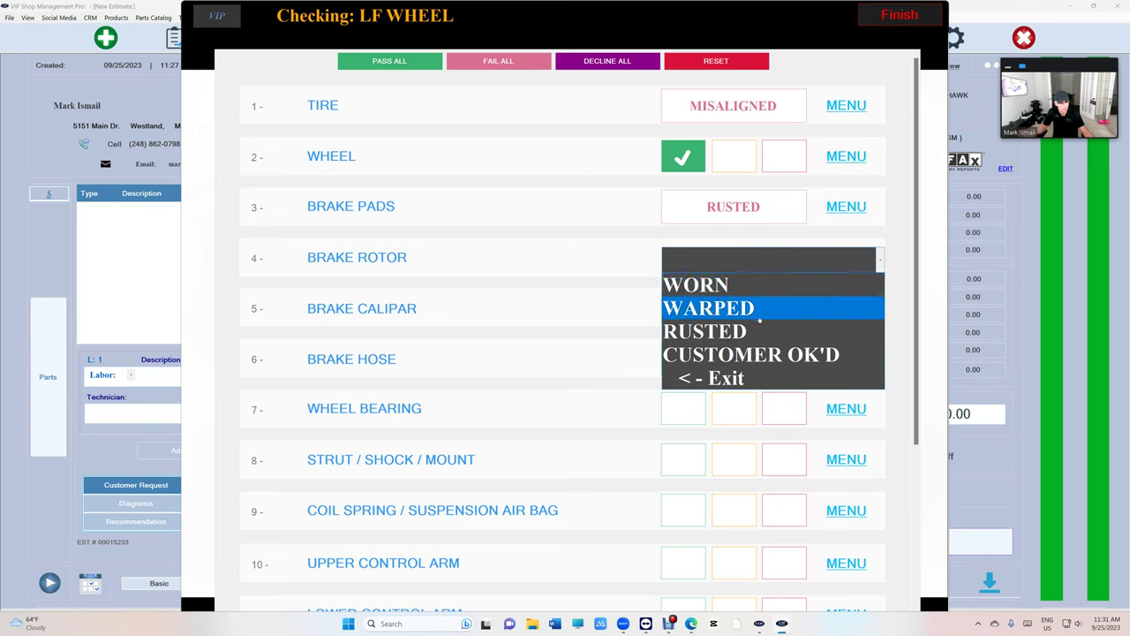
left_click(765, 332)
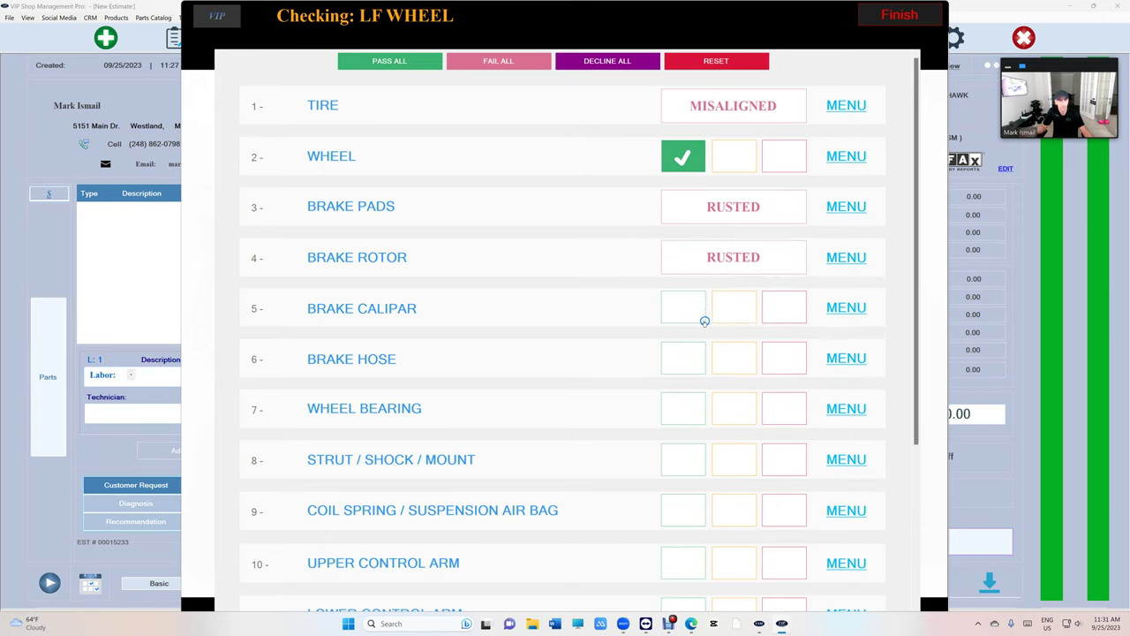
left_click(848, 307)
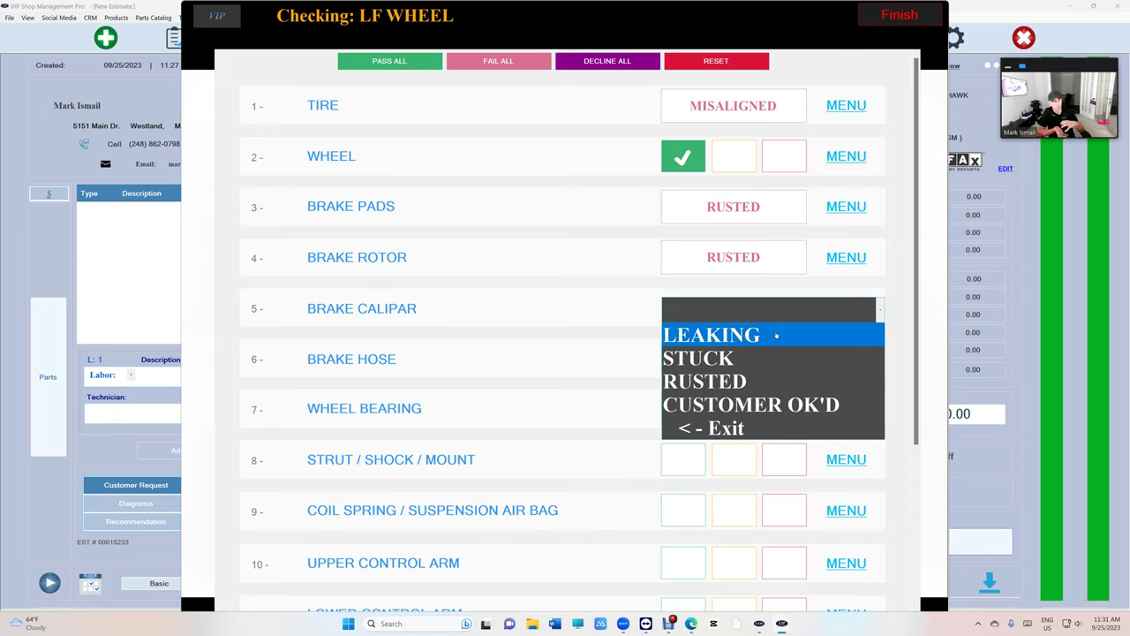
left_click(747, 381)
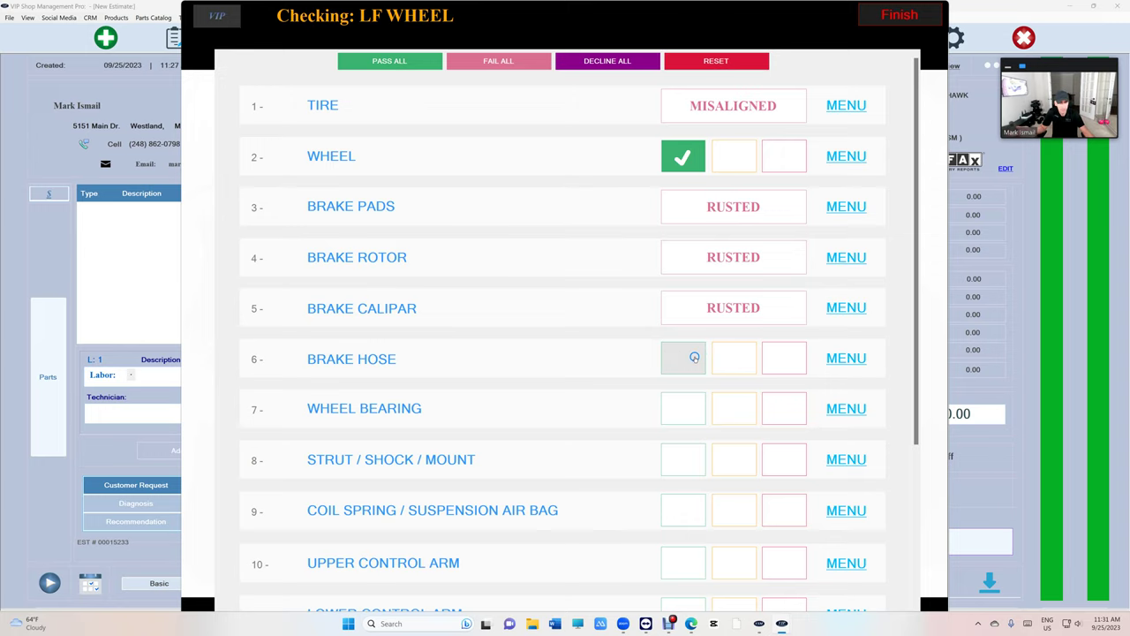
Step: Record the left-front wheel bearing as WORN/NOISY and pass the brake hose and strut/shock/mount
scroll(623, 255, "down", 2)
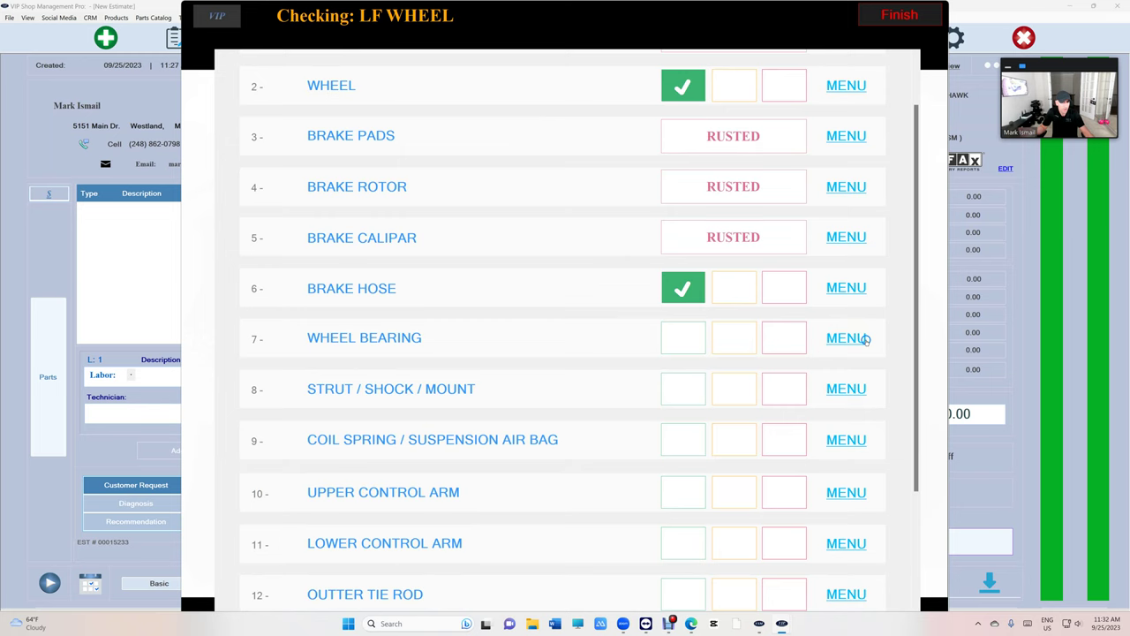
left_click(864, 338)
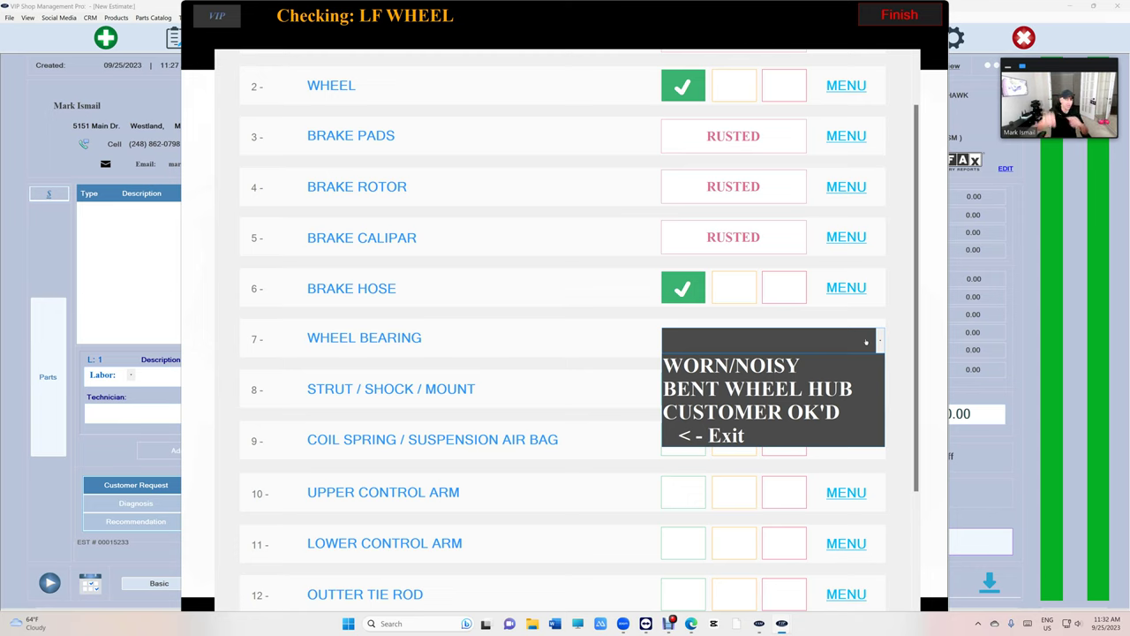
left_click(769, 366)
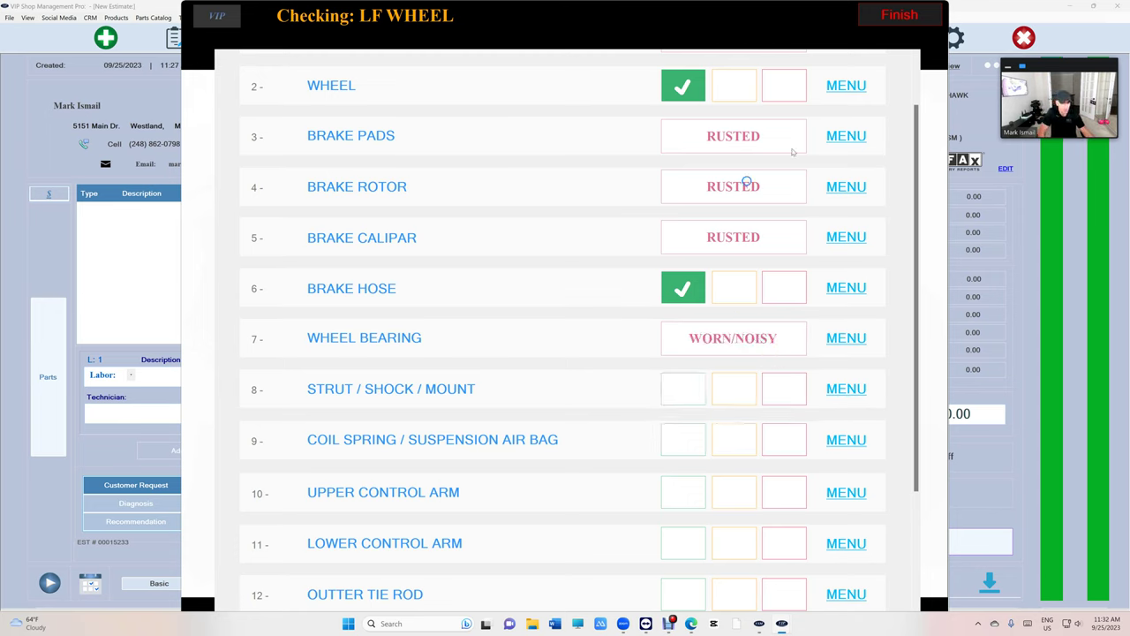
left_click(723, 372)
left_click(687, 397)
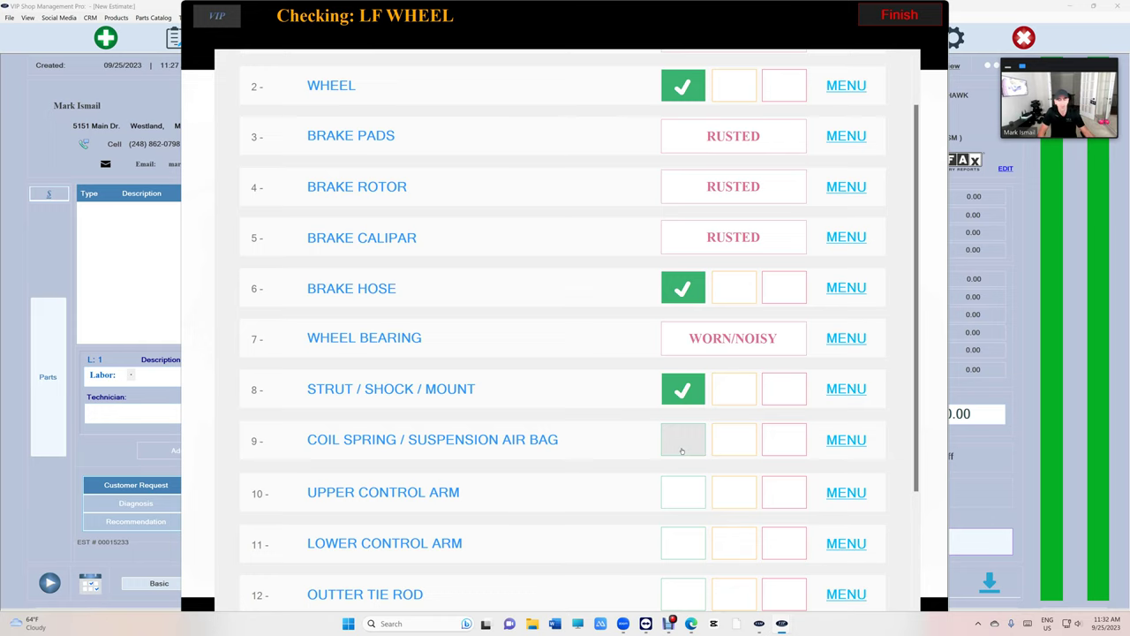
Step: Pass the coil spring, upper and lower control arms, and tie rods; fail the sway bar link
scroll(450, 430, "down", 1)
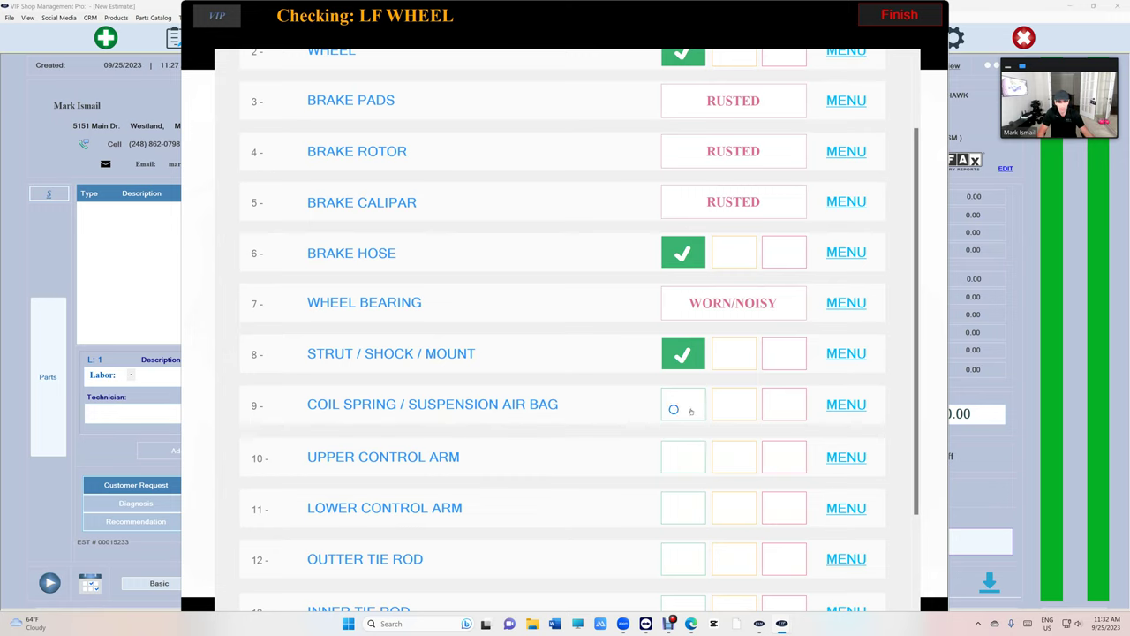
left_click(678, 405)
left_click(683, 456)
scroll(688, 468, "down", 1)
left_click(691, 475)
left_click(684, 523)
scroll(684, 512, "down", 1)
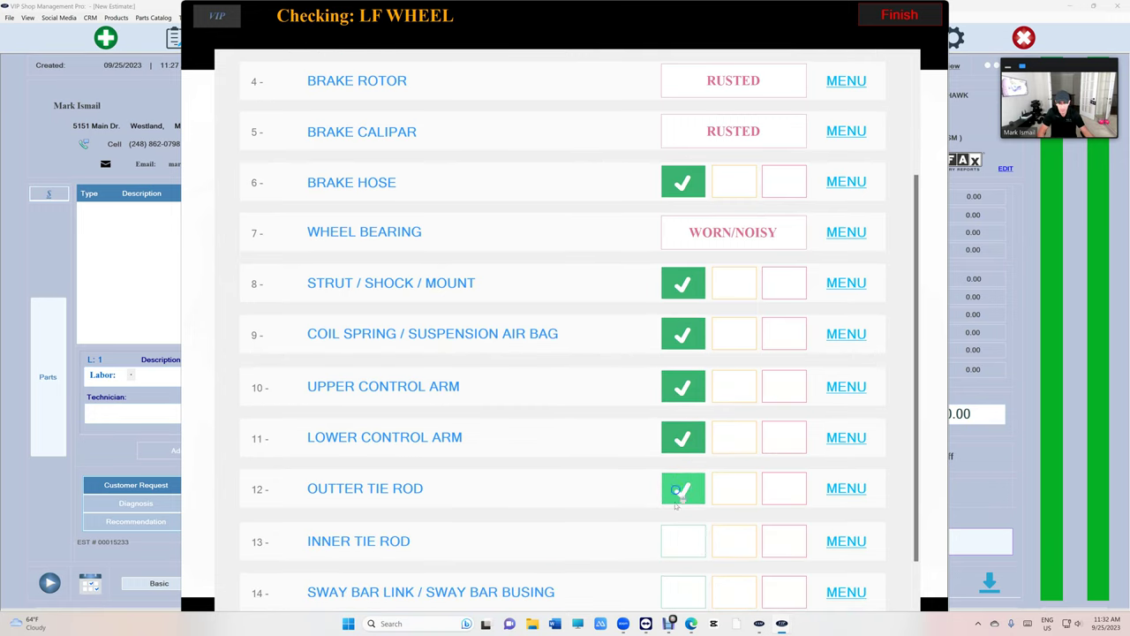
left_click(697, 538)
scroll(693, 530, "down", 2)
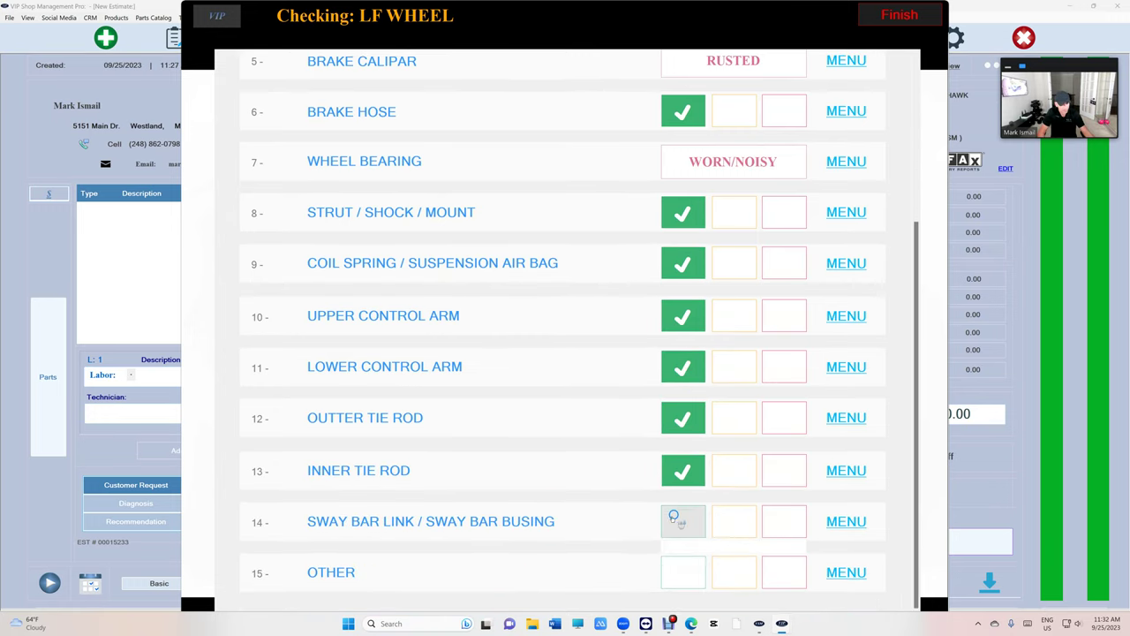
left_click(777, 523)
scroll(626, 469, "down", 1)
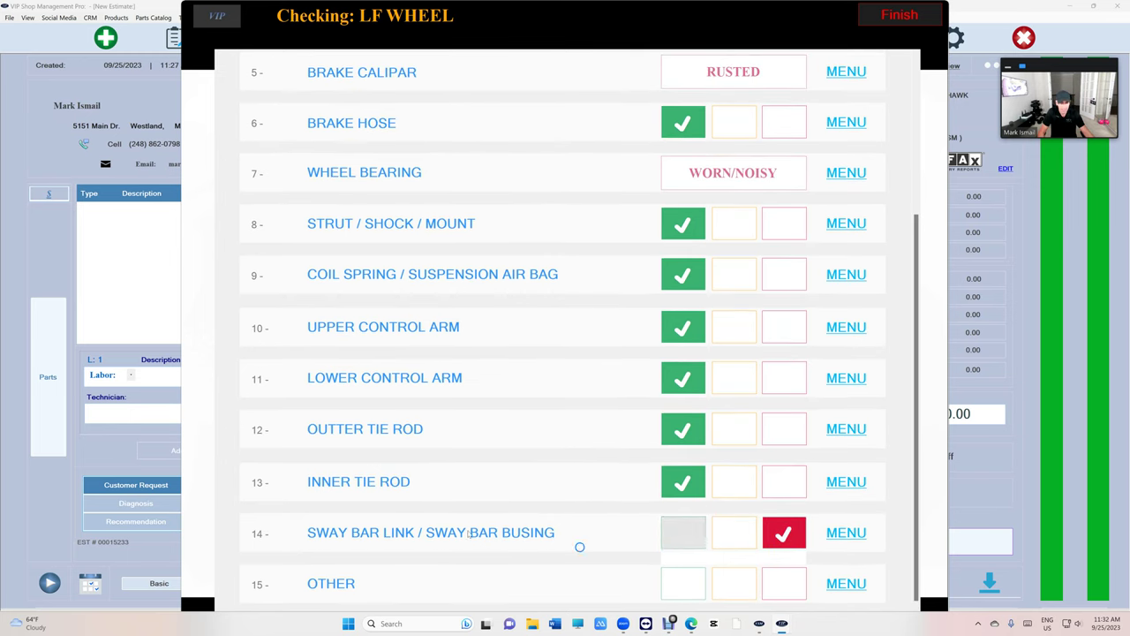
scroll(552, 494, "up", 8)
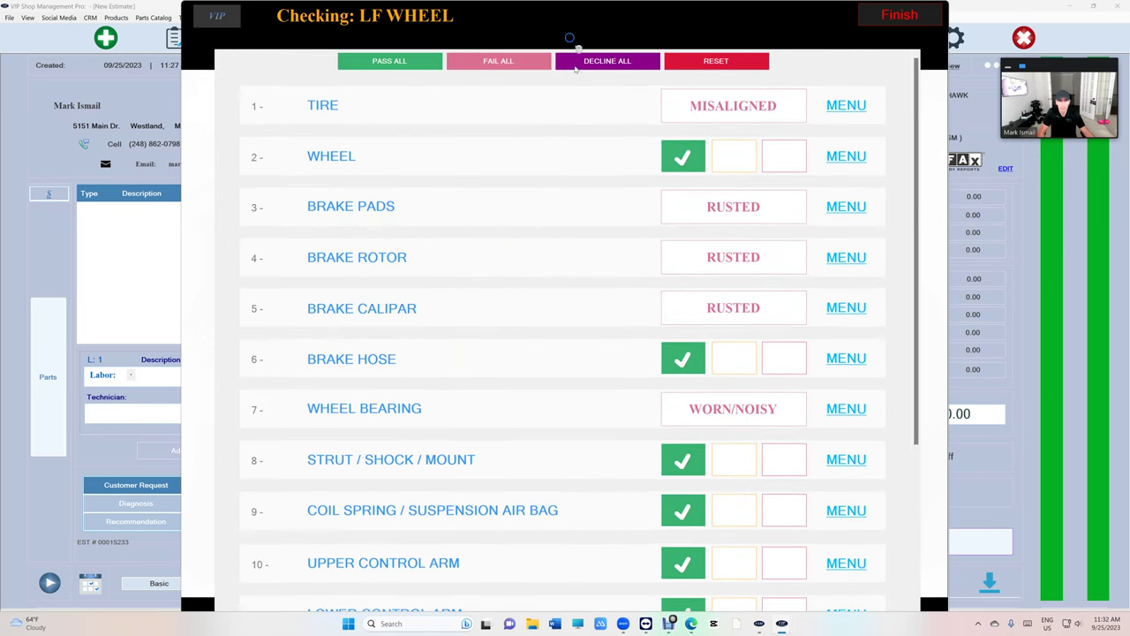
left_click(878, 15)
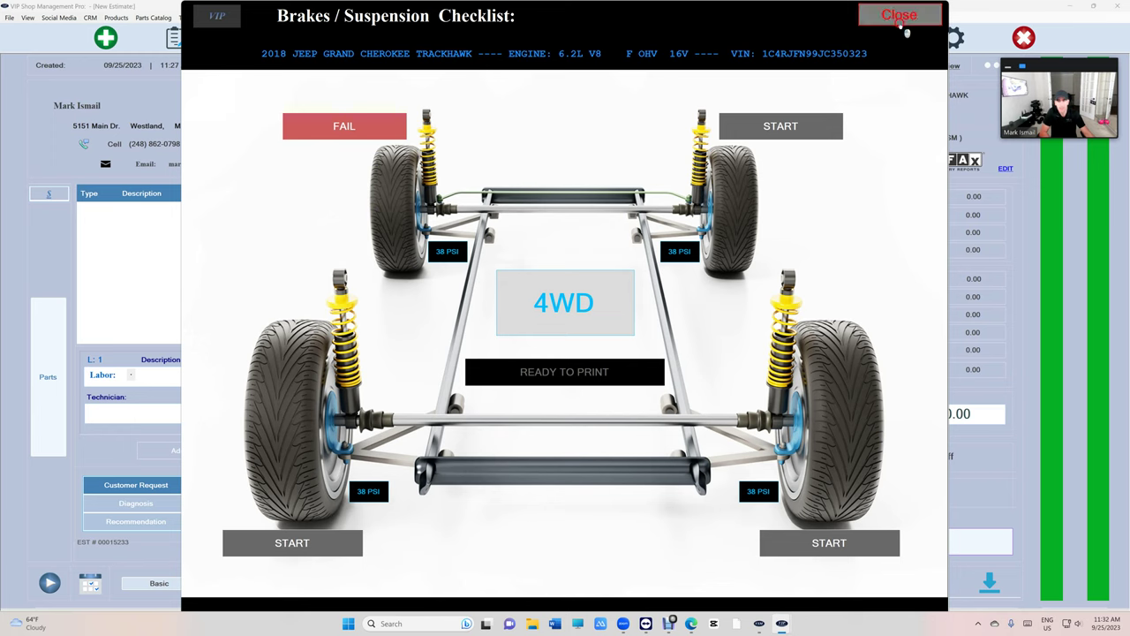
left_click(899, 20)
left_click(812, 585)
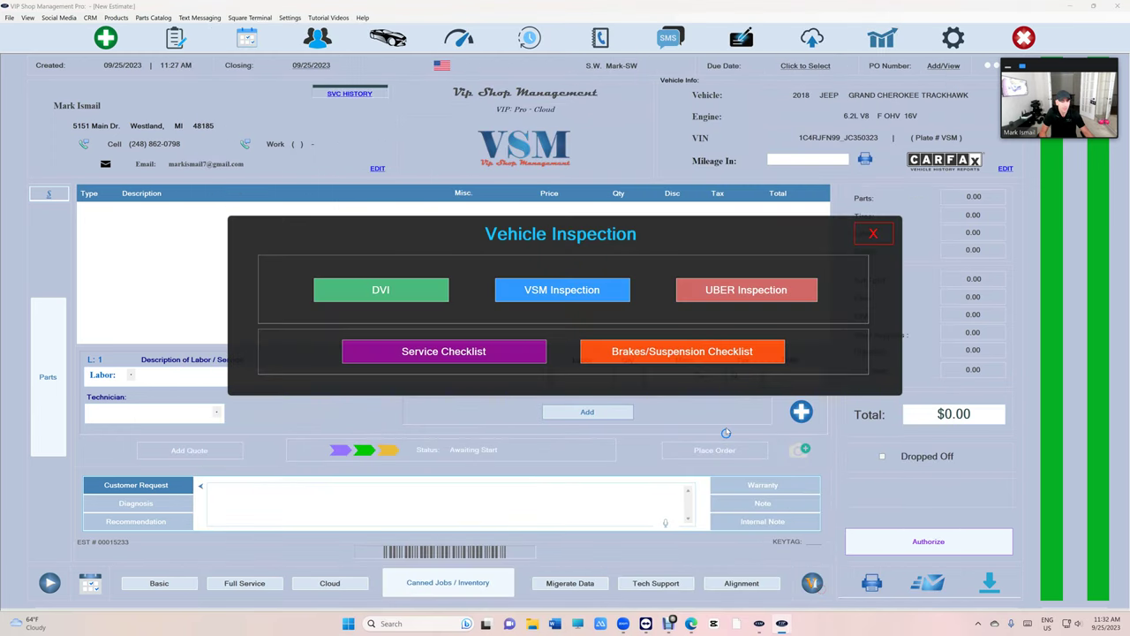
left_click(717, 353)
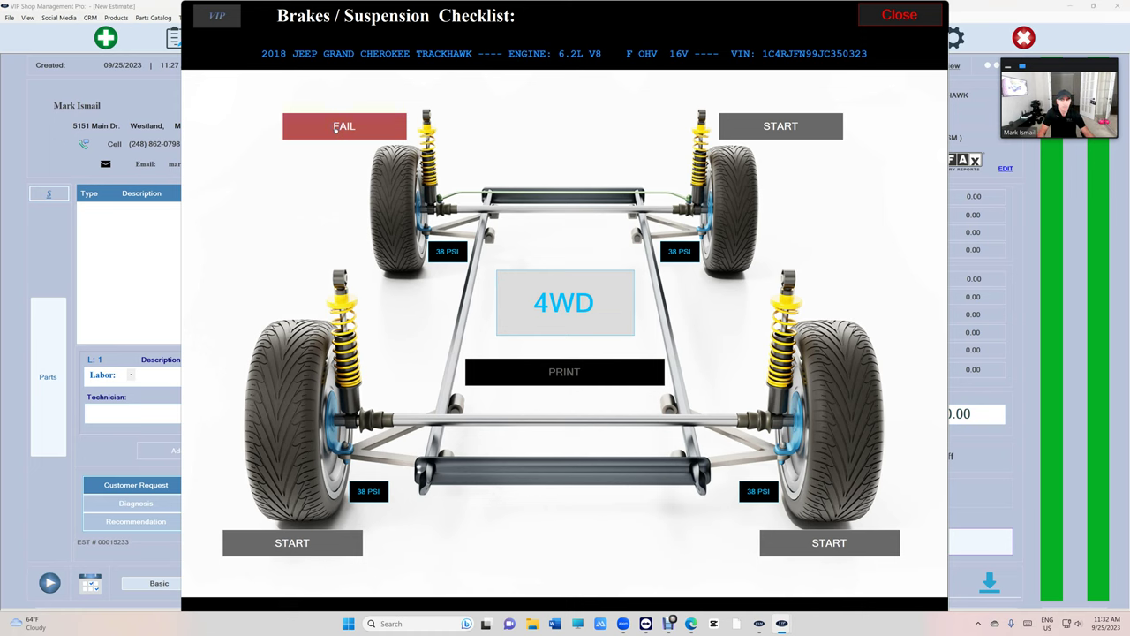
left_click(336, 126)
scroll(514, 263, "down", 3)
scroll(517, 258, "up", 4)
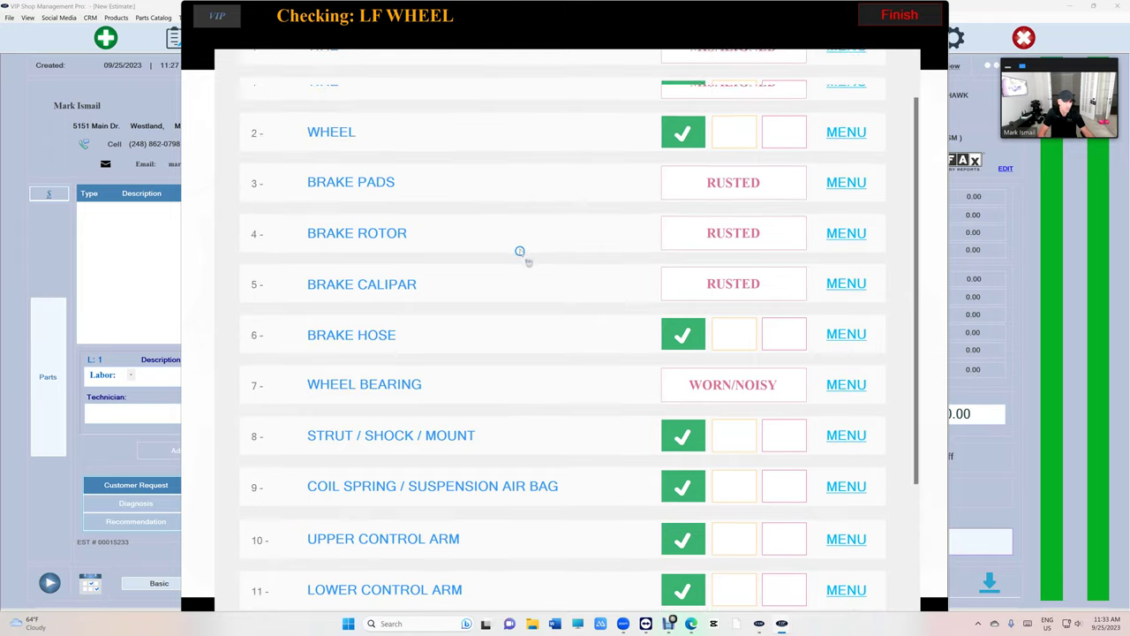
Step: Start the right-front wheel check and fail its brake pads, rotor, caliper, hose and wheel bearing
left_click(900, 15)
left_click(761, 130)
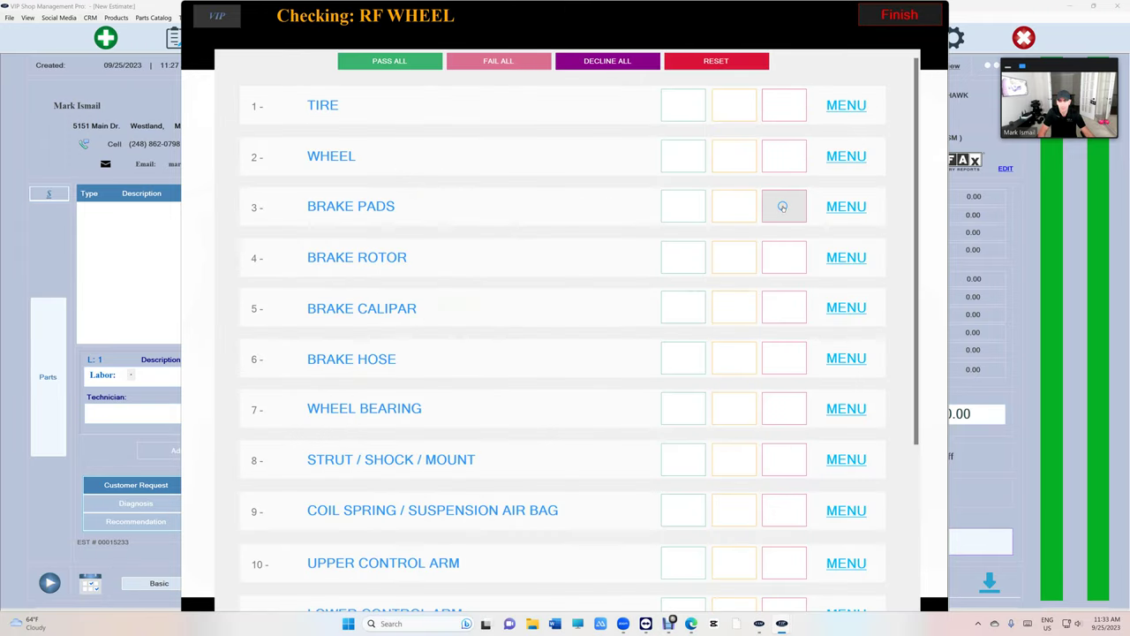
left_click(781, 212)
left_click(783, 257)
left_click(777, 297)
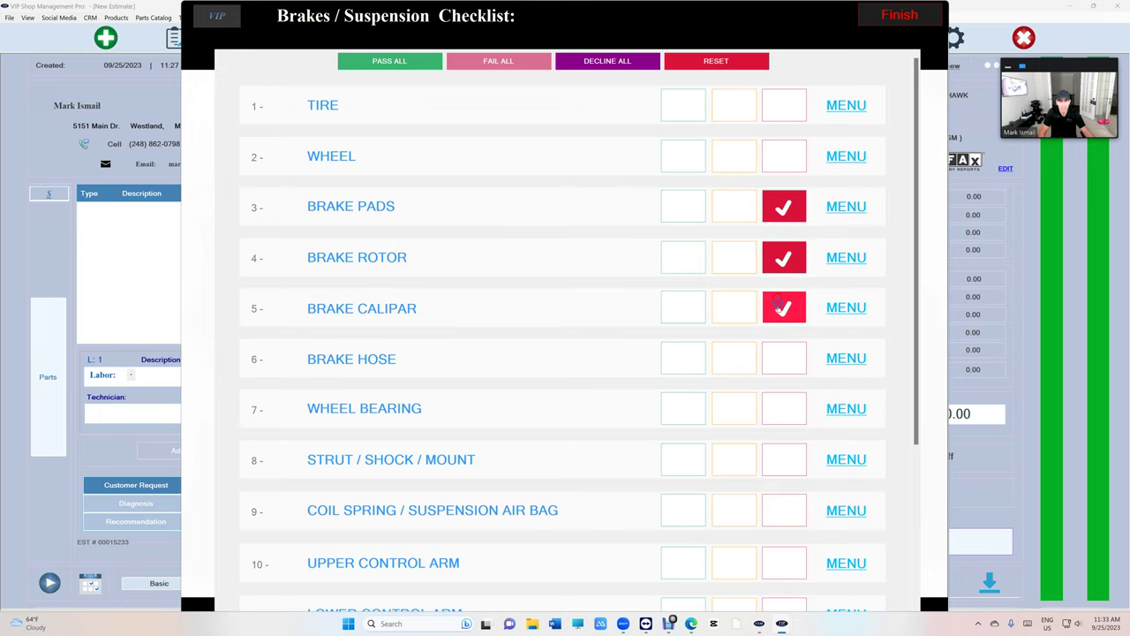
left_click(779, 354)
left_click(789, 405)
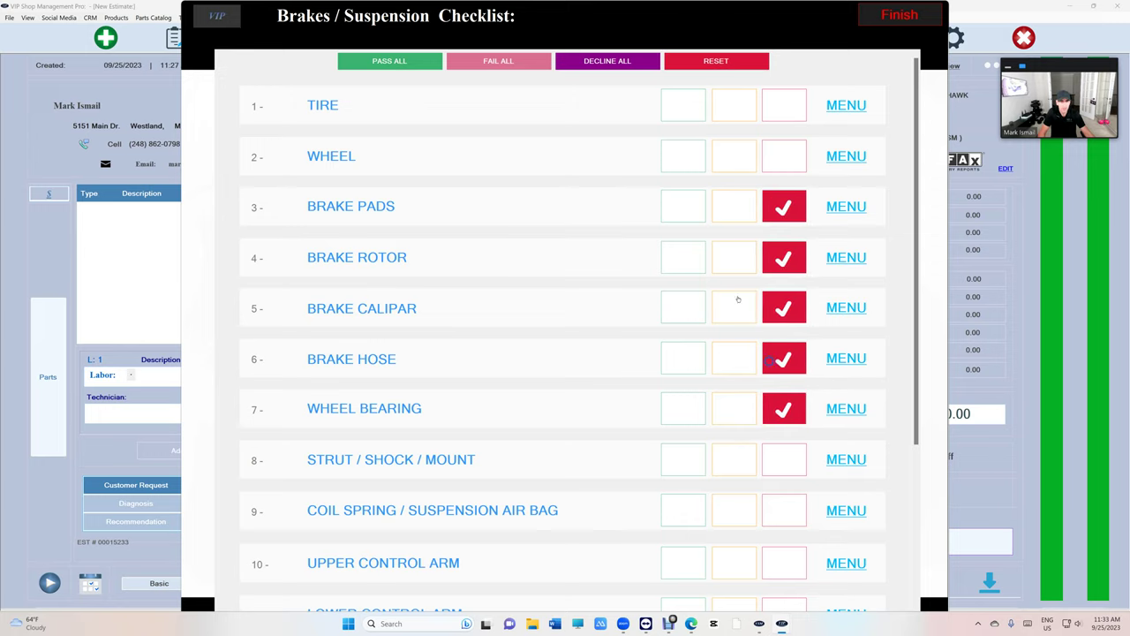
Step: Pass all remaining right-front items except OTHER and finish that wheel
left_click(393, 62)
scroll(530, 265, "down", 3)
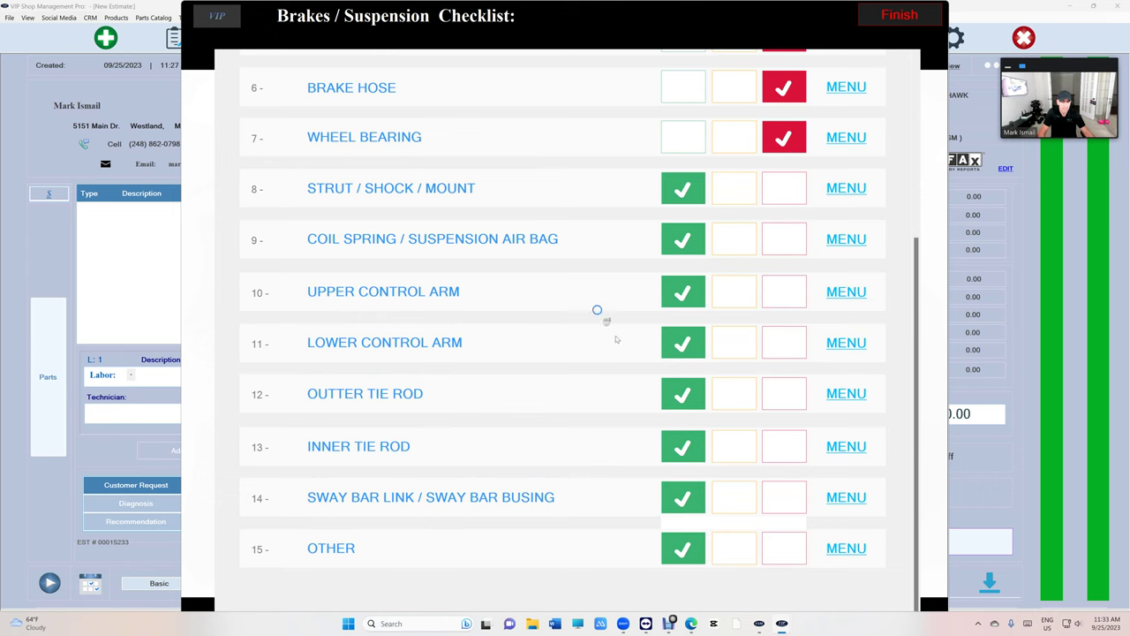
left_click(682, 545)
scroll(521, 424, "up", 3)
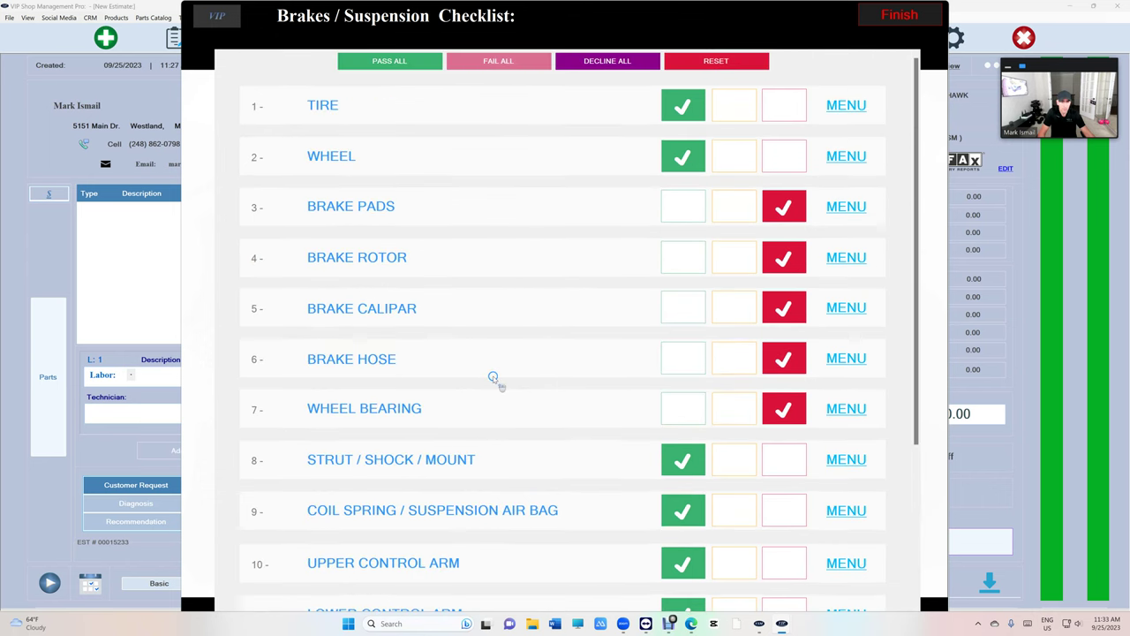
left_click(898, 25)
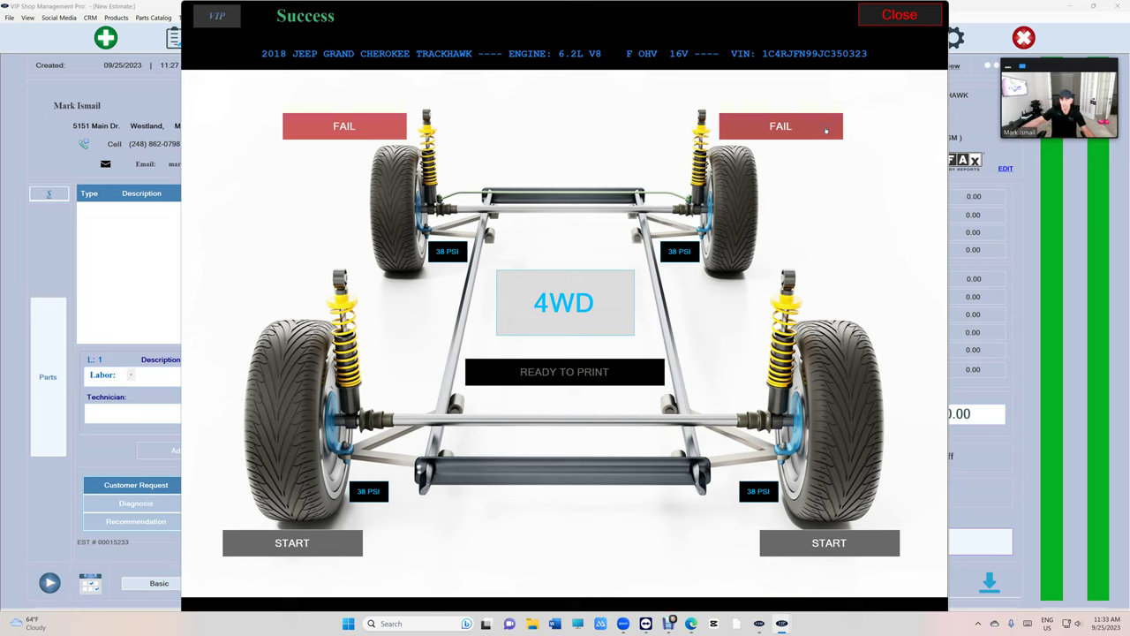
Step: Pass every item on the left-rear and right-rear wheels and finish both
left_click(816, 147)
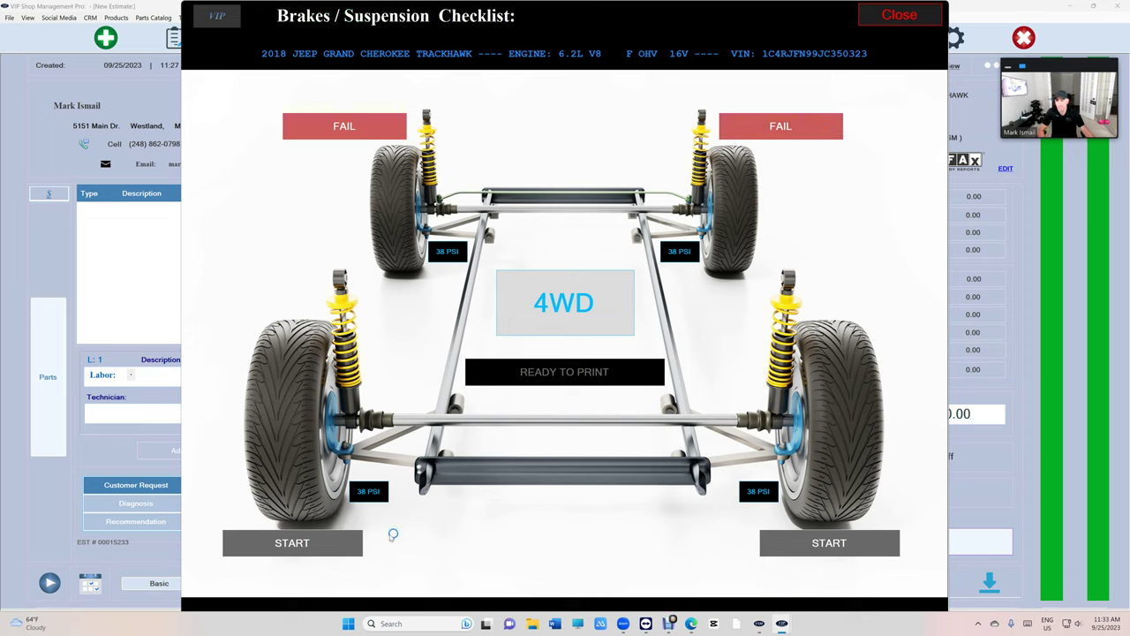
left_click(339, 544)
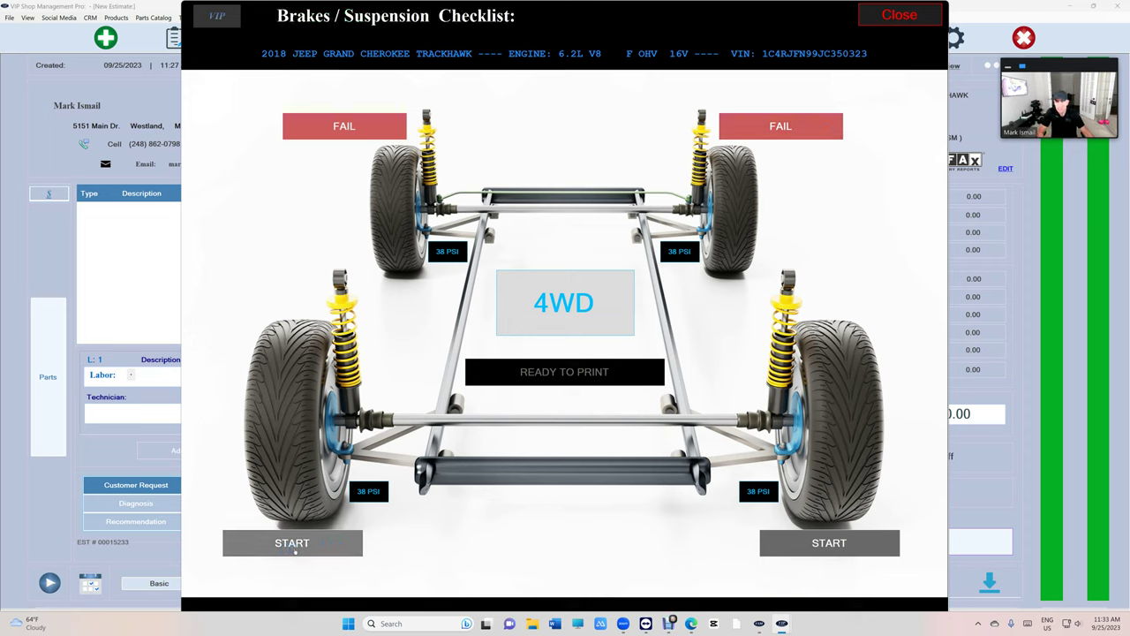
left_click(295, 543)
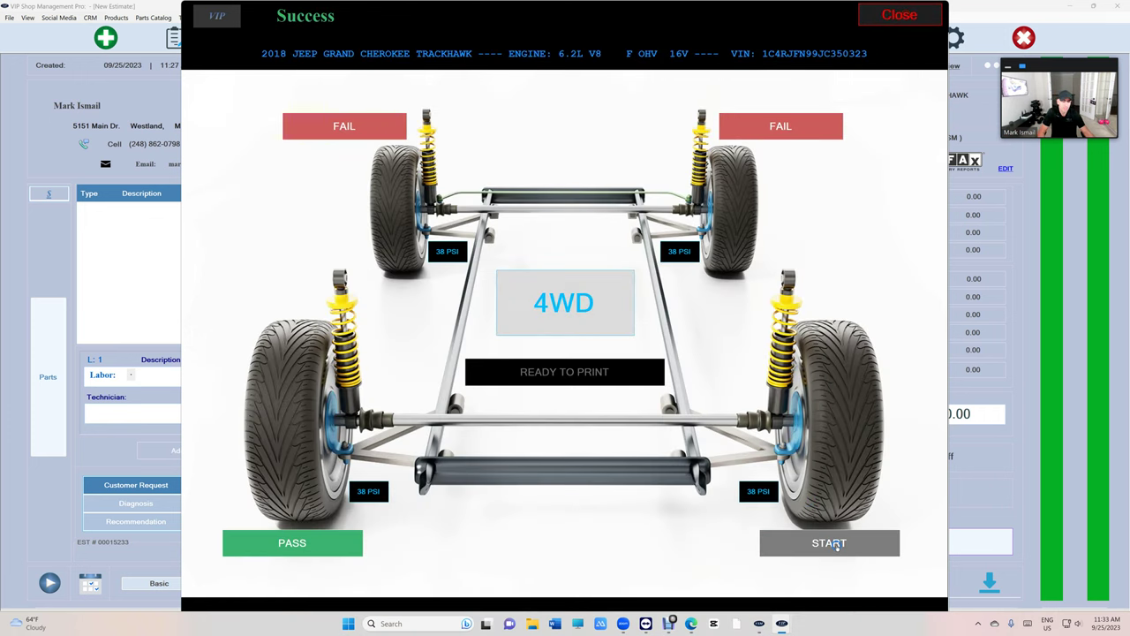
left_click(837, 545)
left_click(387, 62)
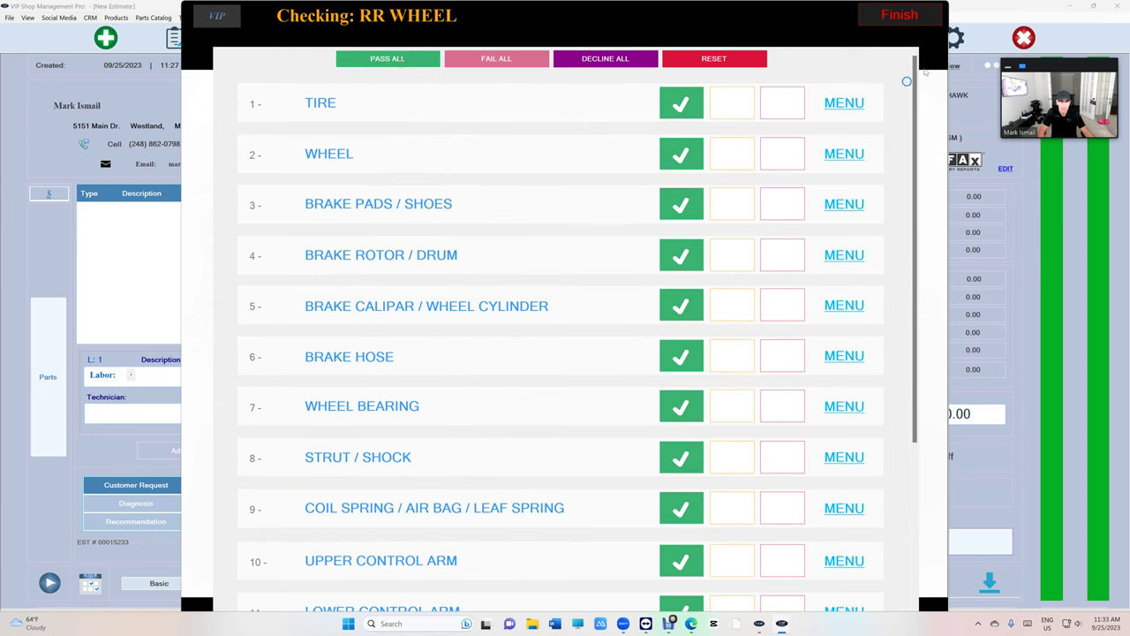
left_click(899, 18)
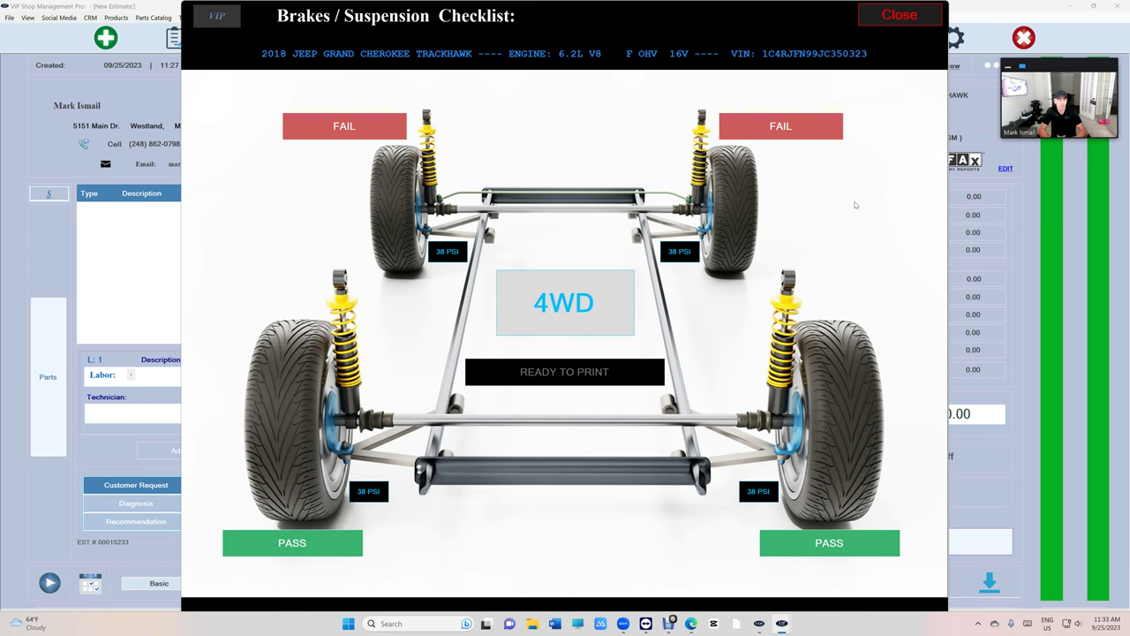
Step: Close and reopen the Brakes/Suspension Checklist from Vehicle Inspection
left_click(898, 16)
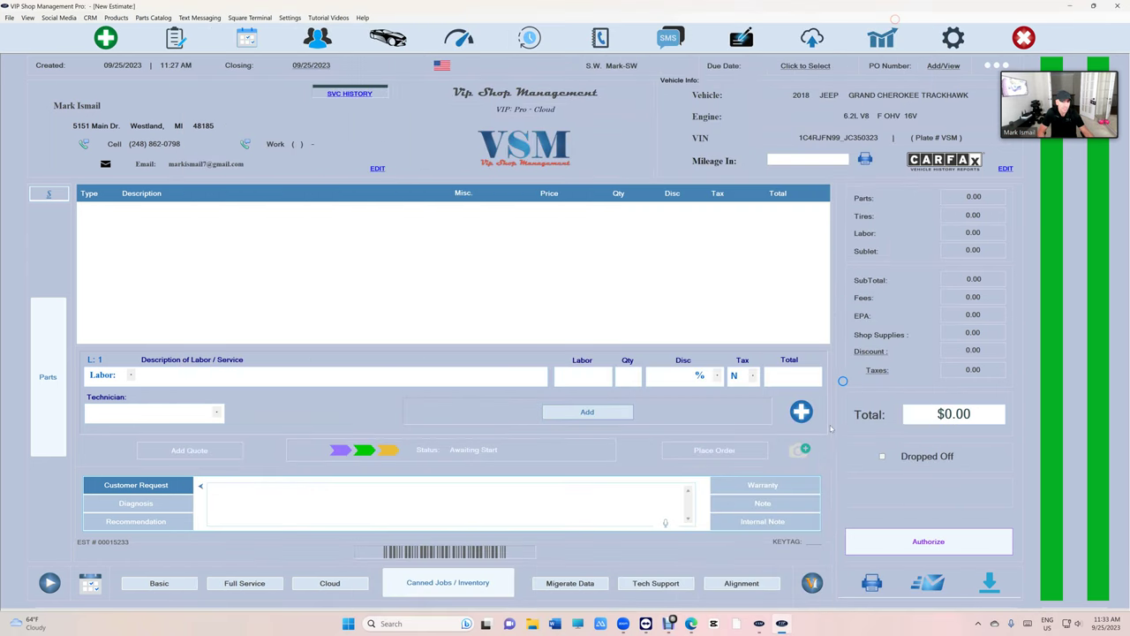
left_click(815, 584)
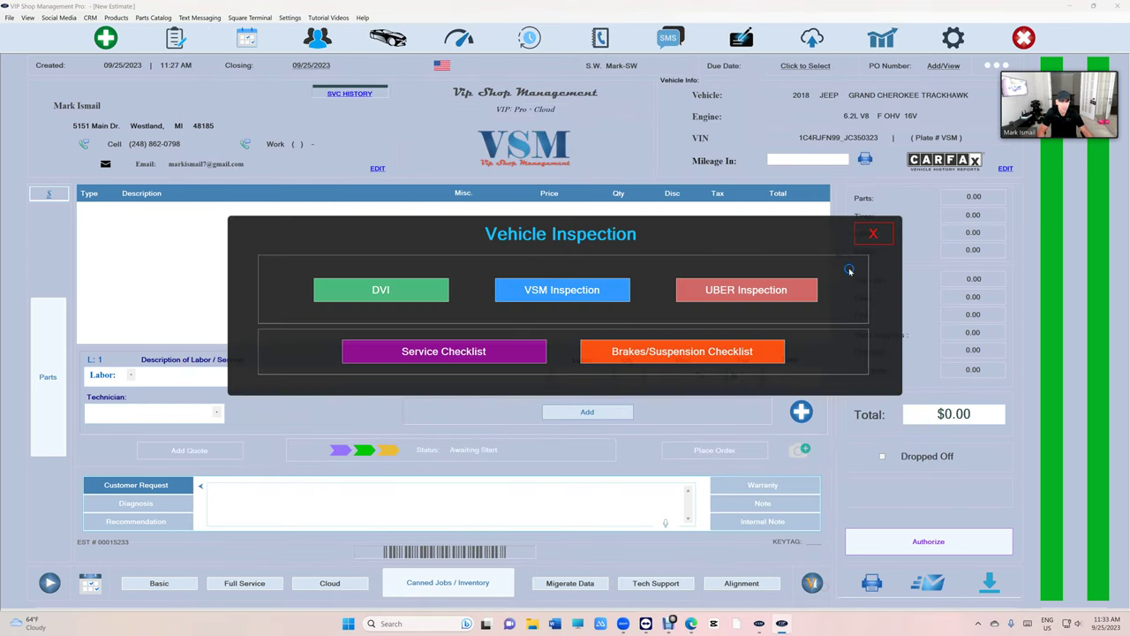
left_click(706, 353)
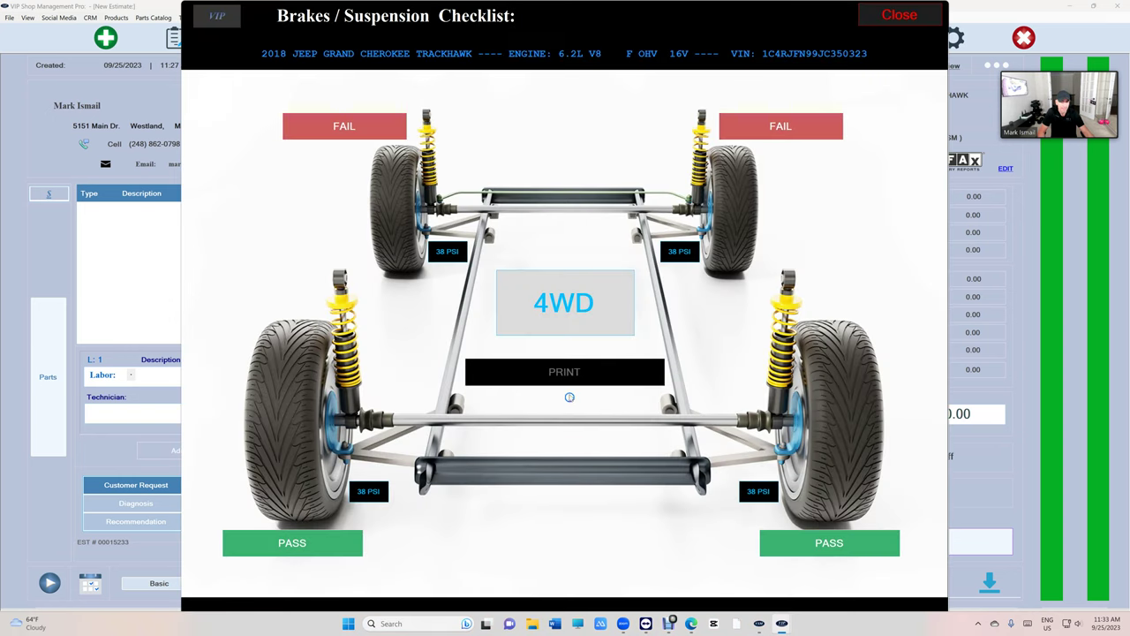
Step: Print-preview the three-page inspection report and scroll through its pages
left_click(553, 381)
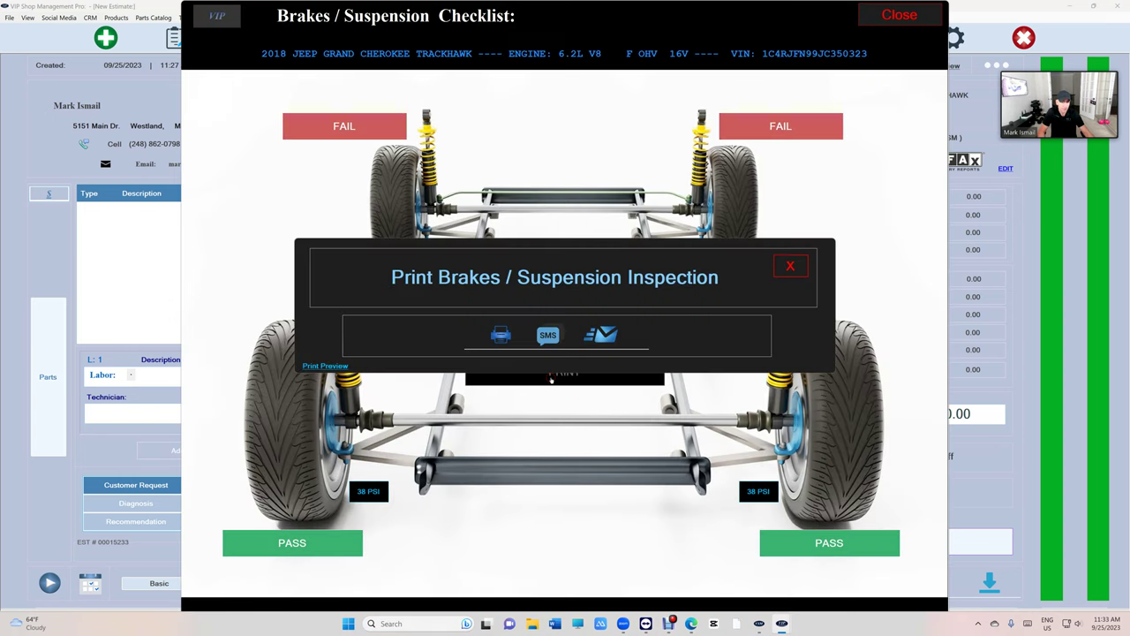
left_click(342, 367)
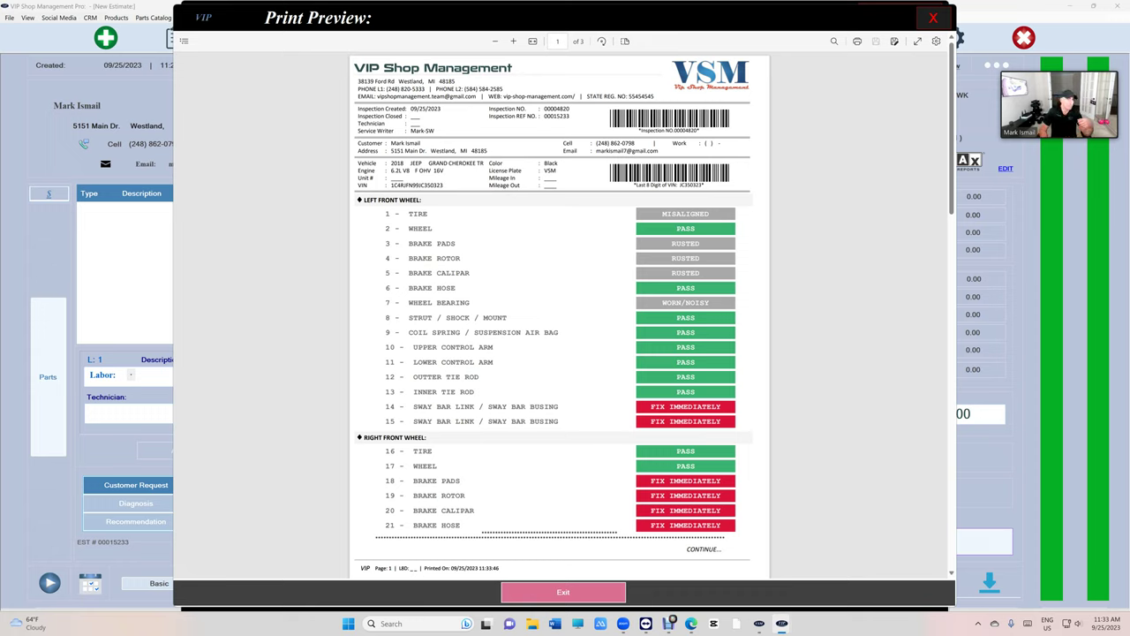
scroll(659, 237, "down", 5)
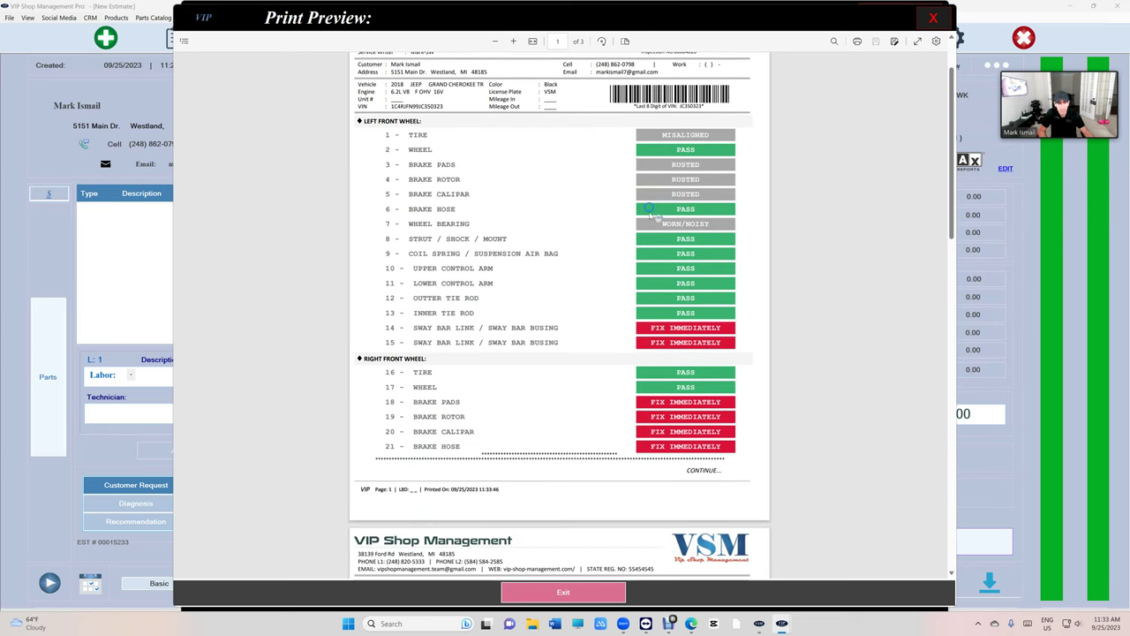
scroll(653, 238, "down", 5)
scroll(649, 236, "up", 10)
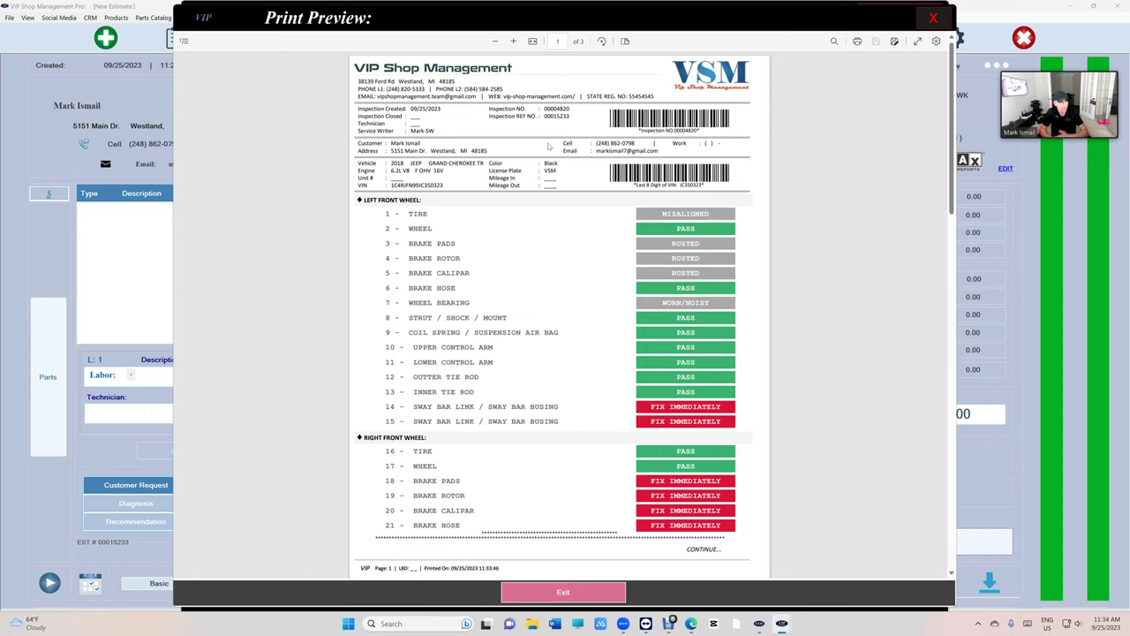
Step: Add the front and rear pads & rotors and Upper LF / Lower RF control arm canned jobs
left_click(931, 18)
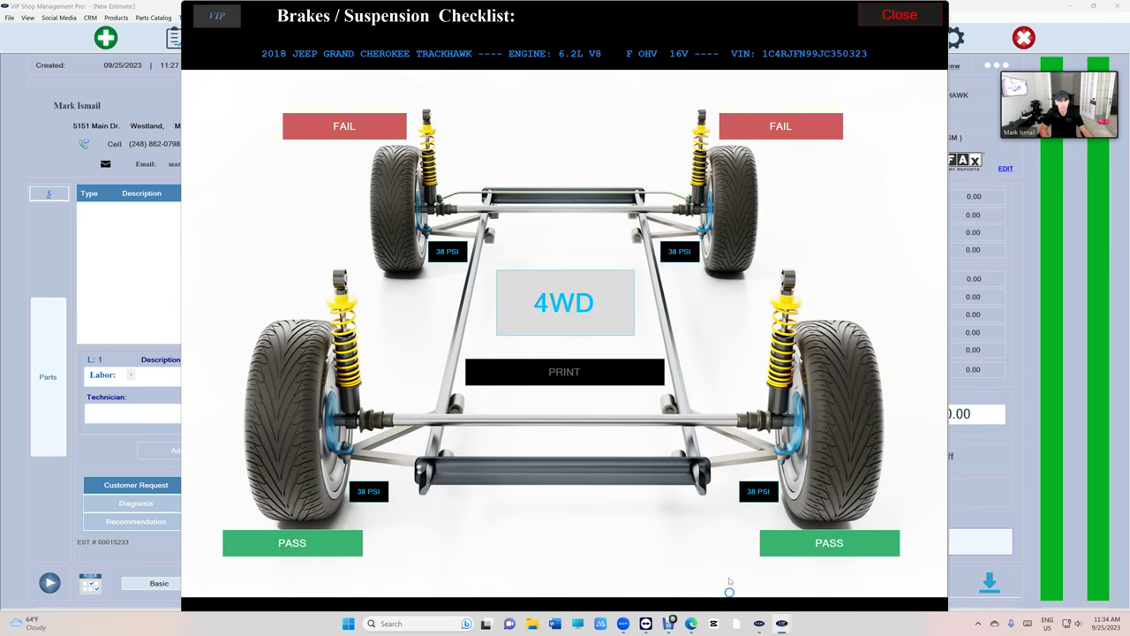
left_click(893, 17)
left_click(448, 583)
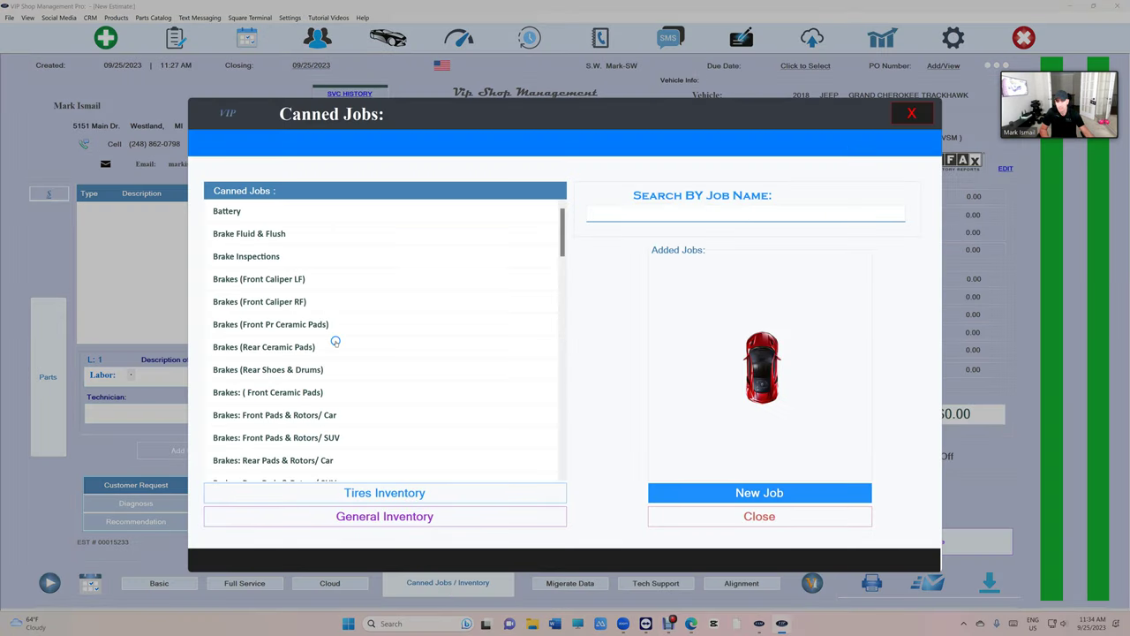
left_click(335, 415)
left_click(357, 317)
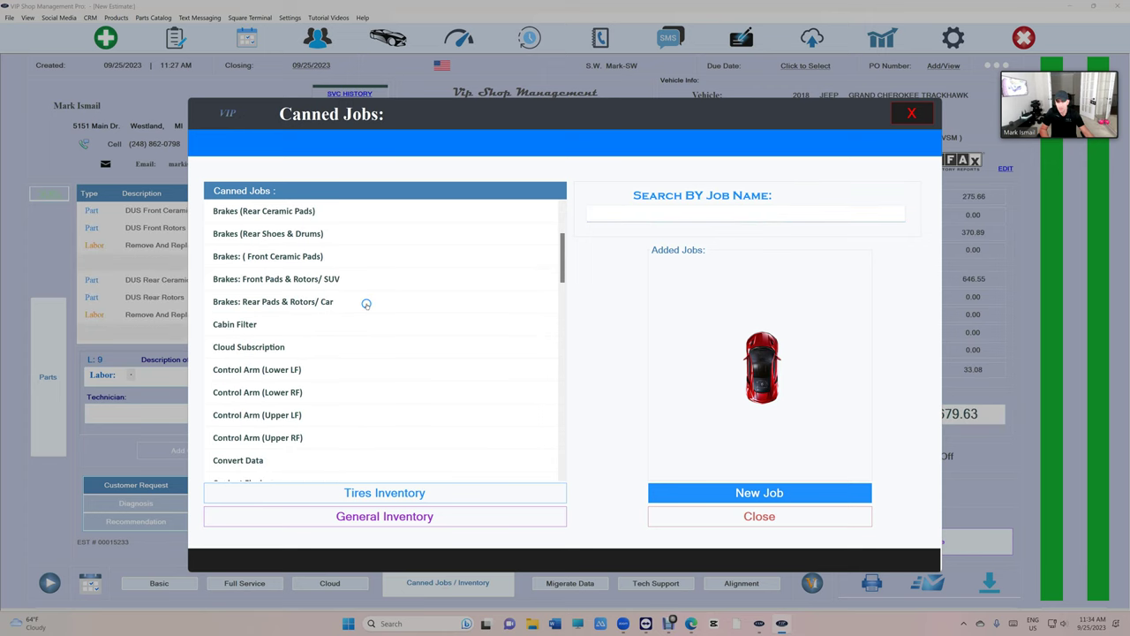
left_click(332, 415)
left_click(346, 393)
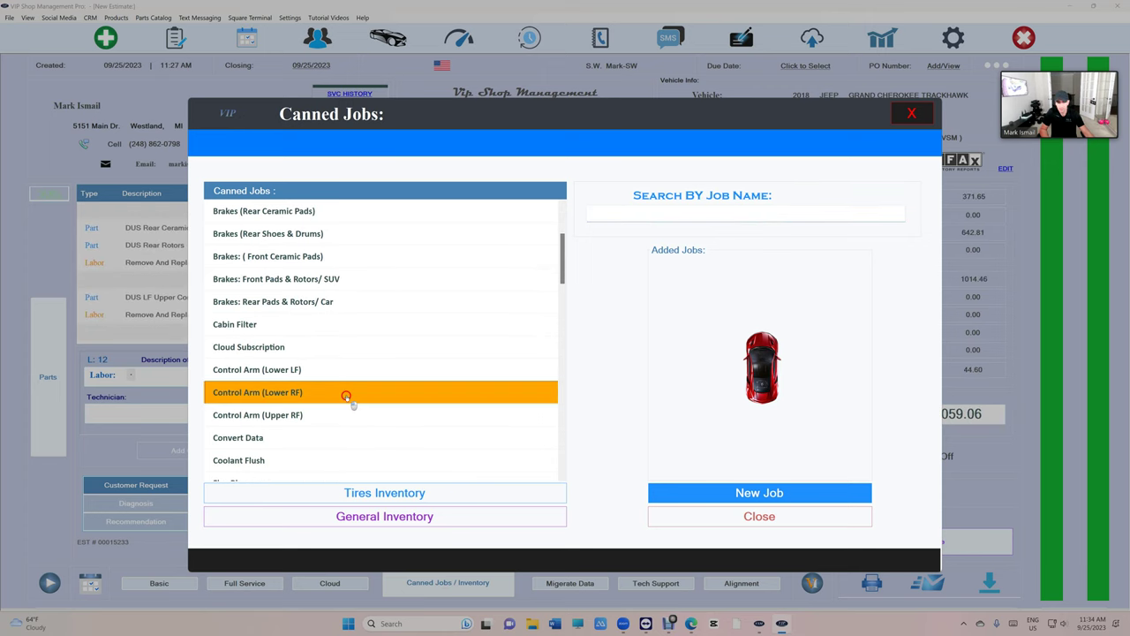
left_click(680, 522)
Step: Authorize the $1389.20 total and record mileage of 41000
left_click(900, 543)
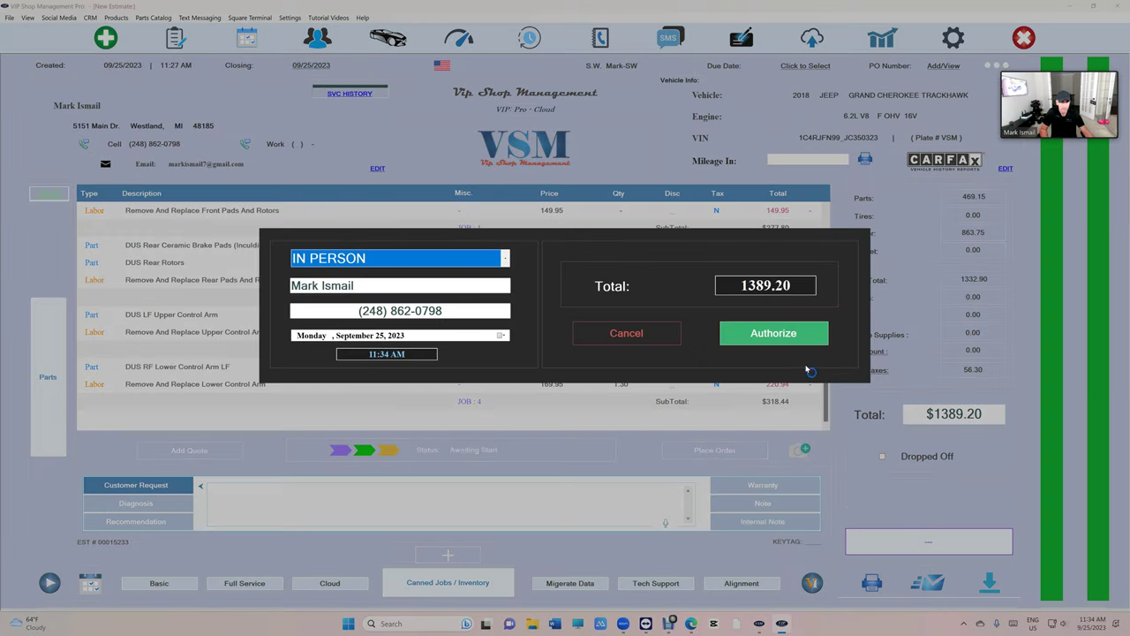
left_click(777, 334)
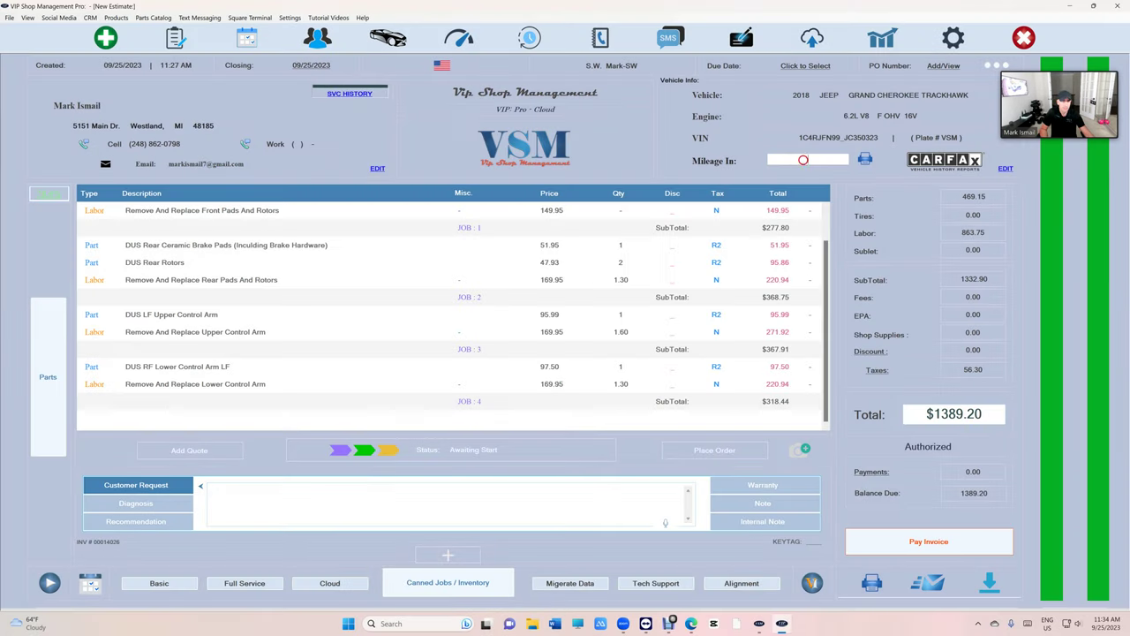
type("41000")
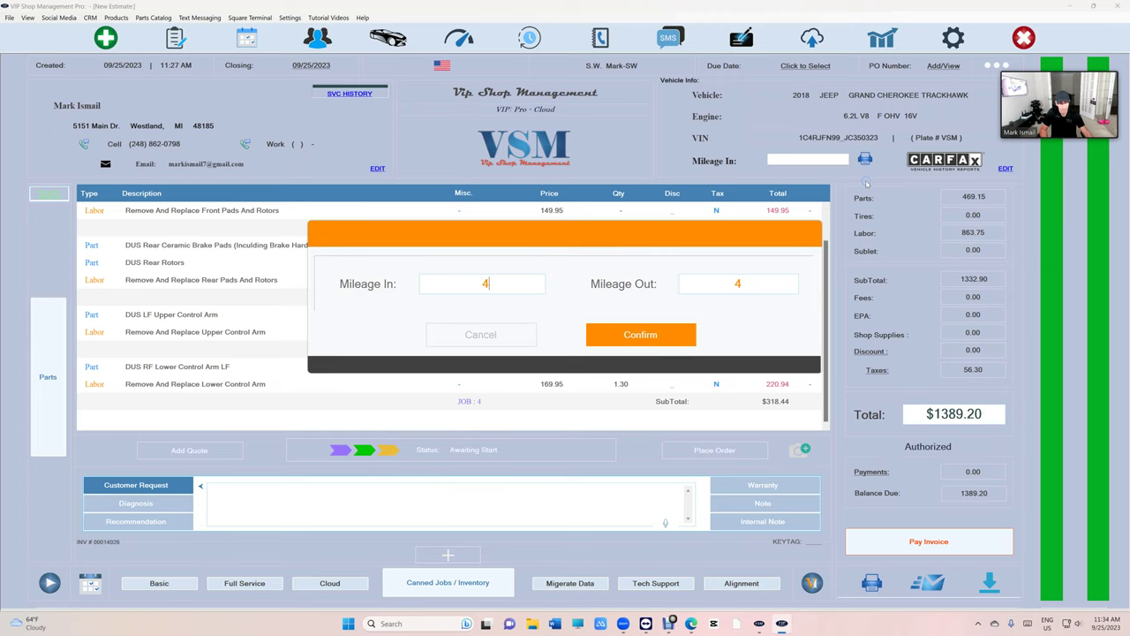
left_click(683, 327)
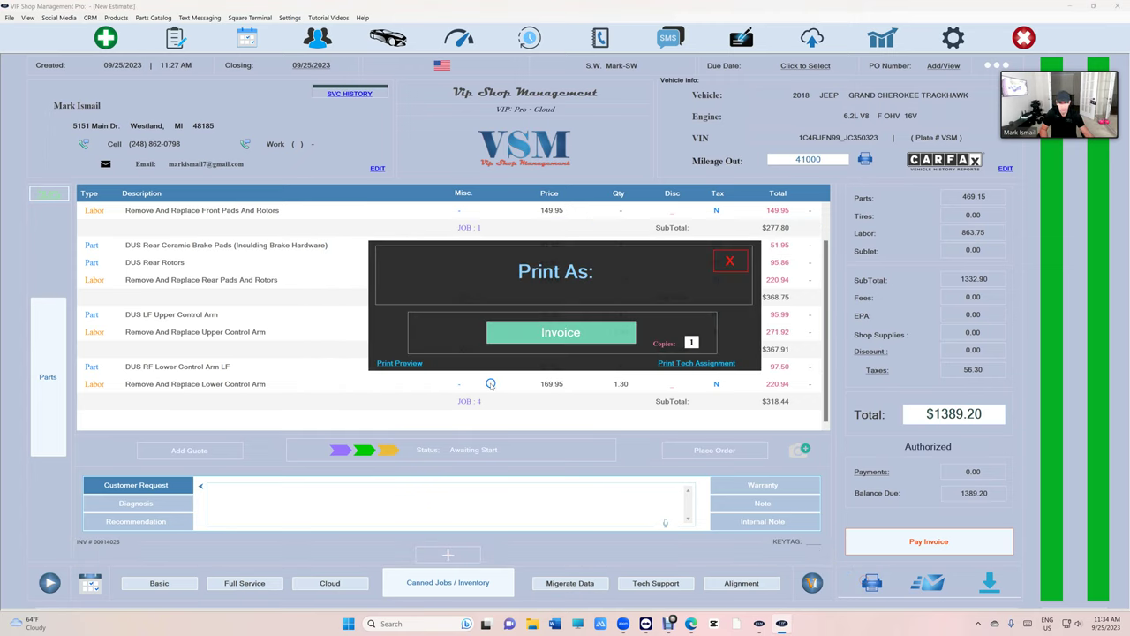
Step: Print-preview the invoice and scroll it to check the four jobs and $1389.20 balance due
left_click(397, 363)
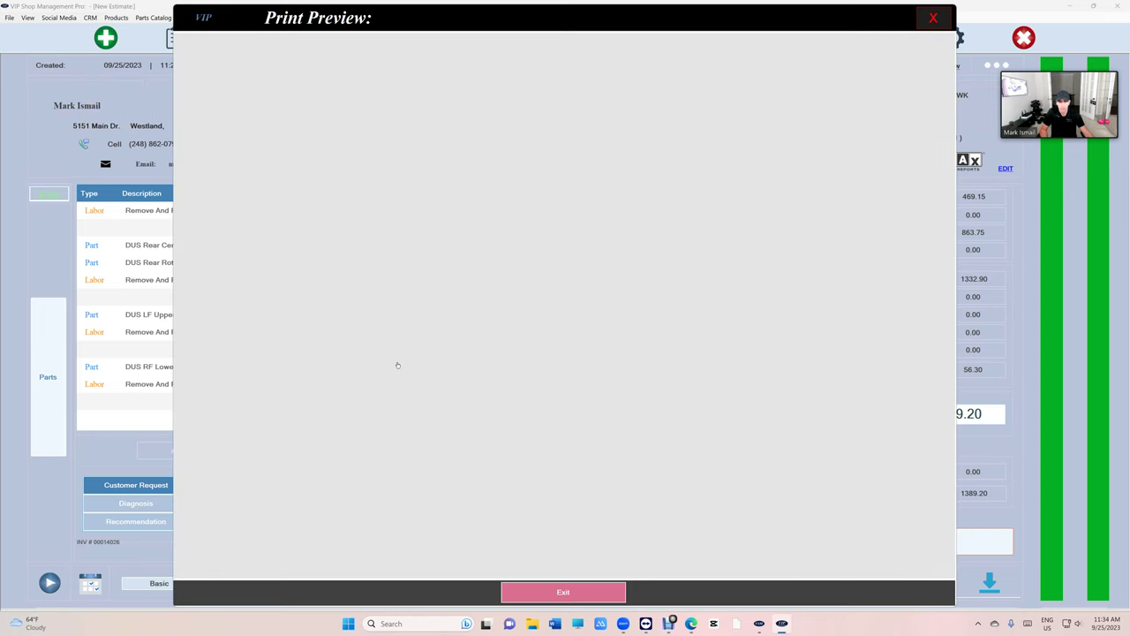
scroll(495, 313, "down", 1)
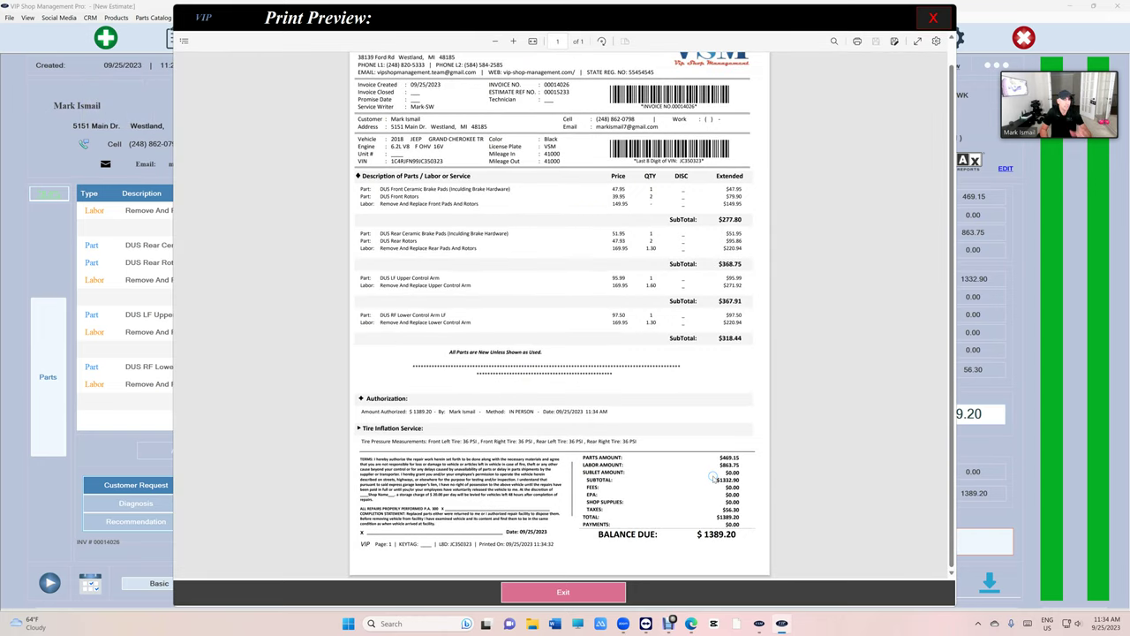
scroll(765, 402, "up", 1)
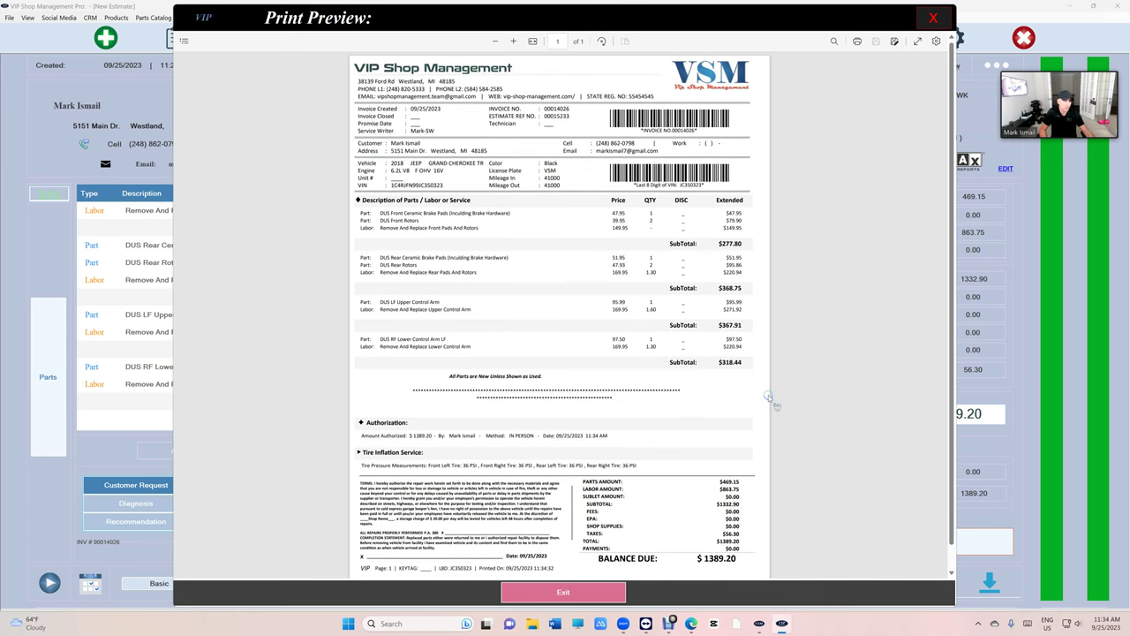